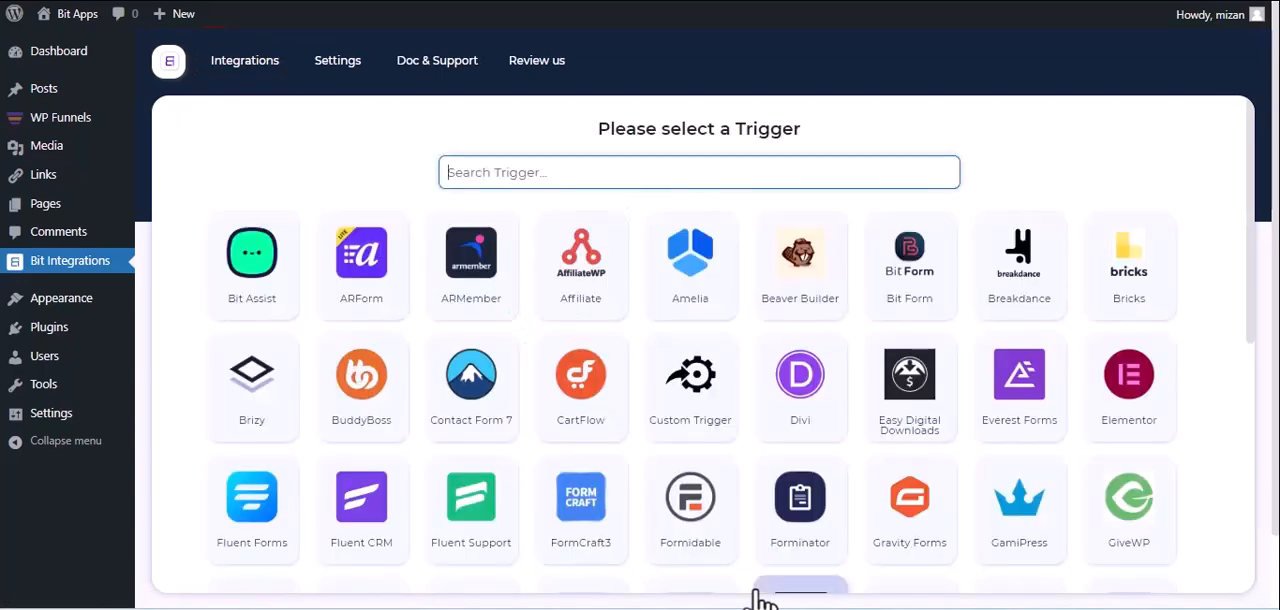
Choose WPFunnels as the trigger, copy its webhook URL and start fetching the response data.
type("wp")
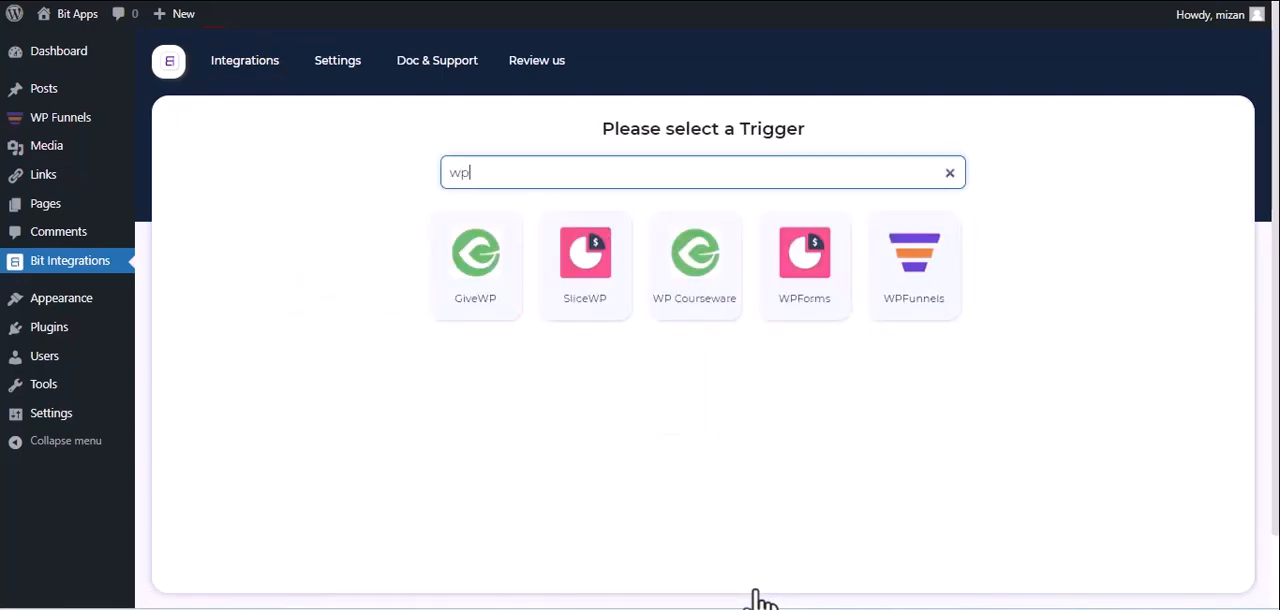
left_click(900, 305)
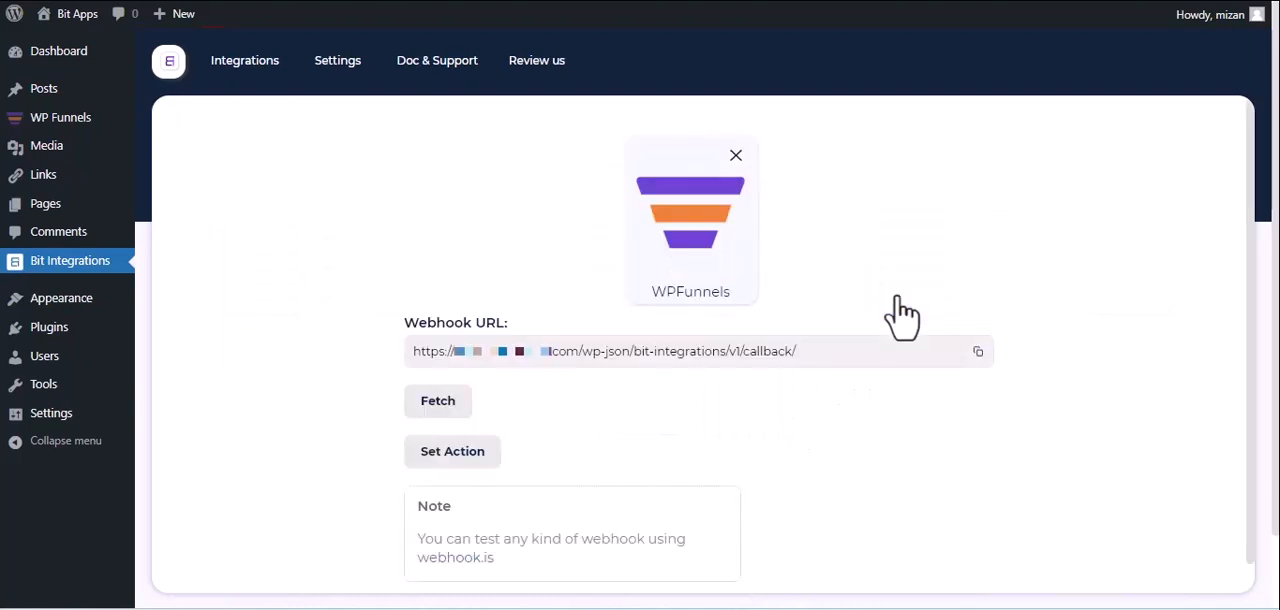
left_click(977, 352)
left_click(425, 405)
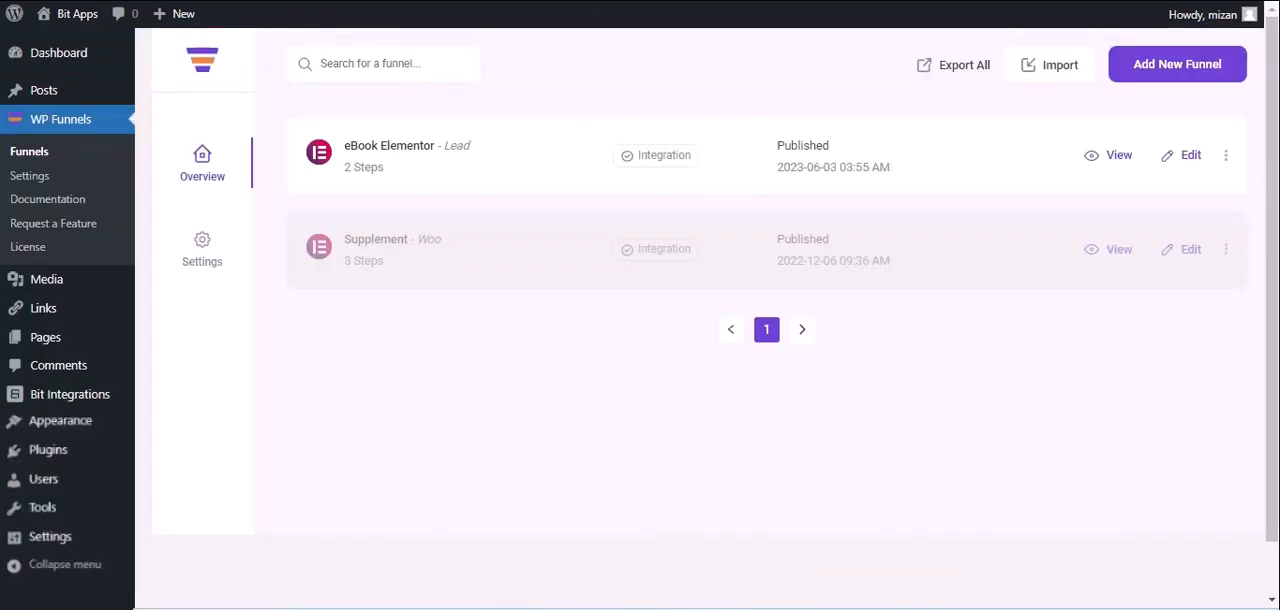
Add a new webhook named "Bit Integrations" to the eBook Elementor funnel in WP Funnels.
left_click(1190, 160)
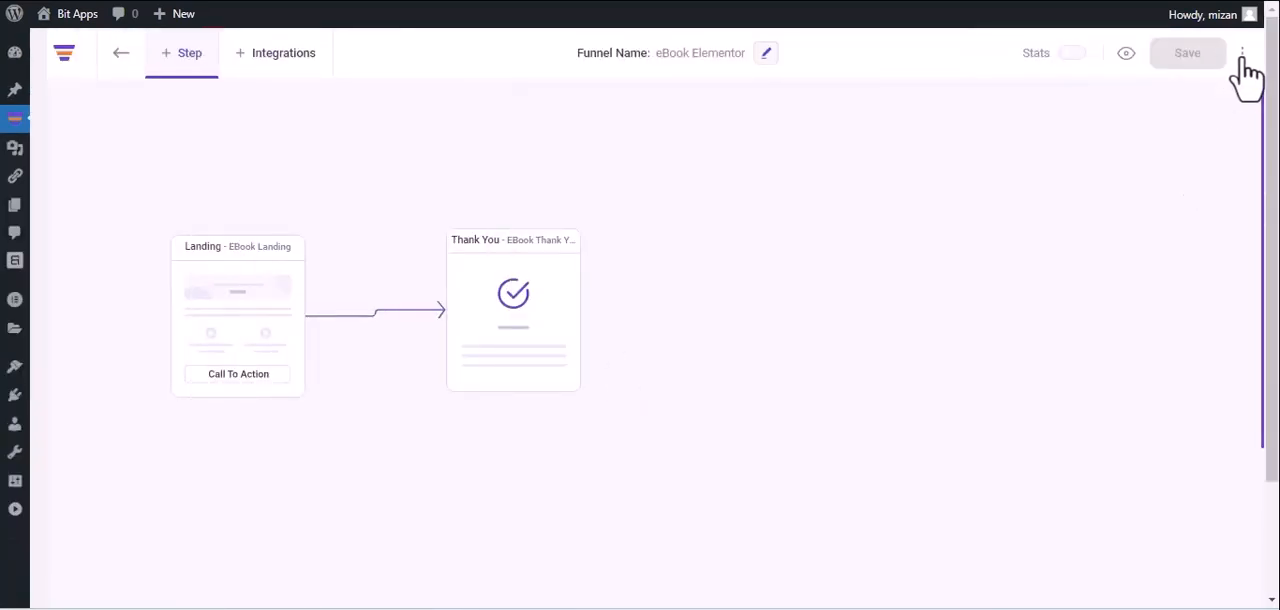
left_click(1245, 55)
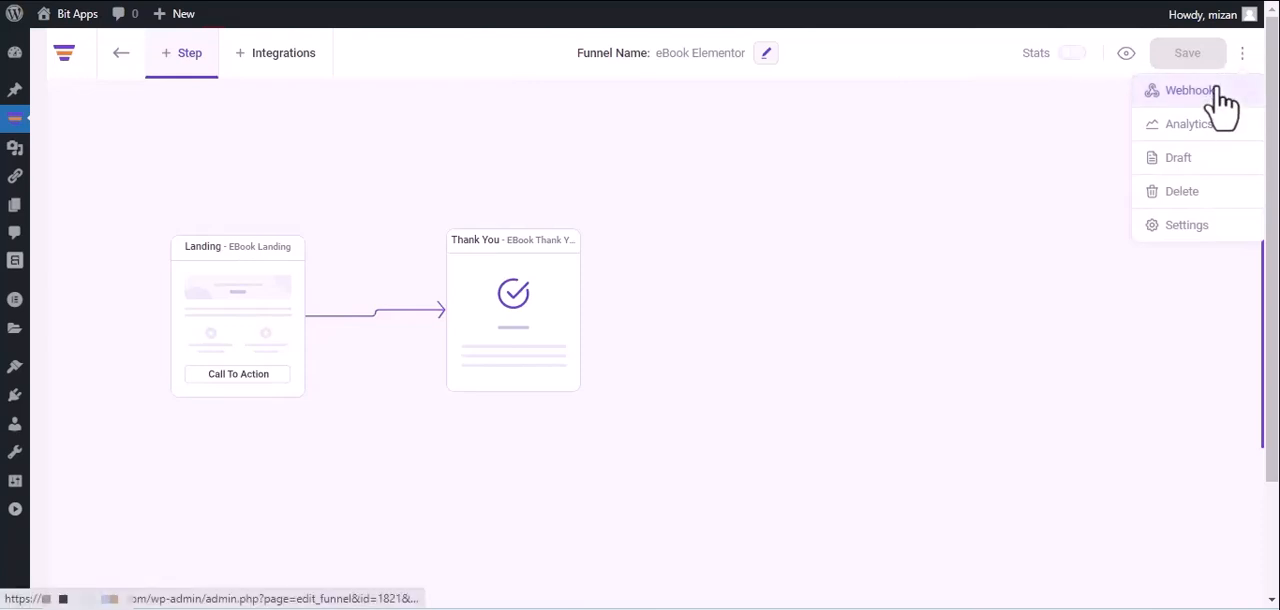
left_click(1217, 90)
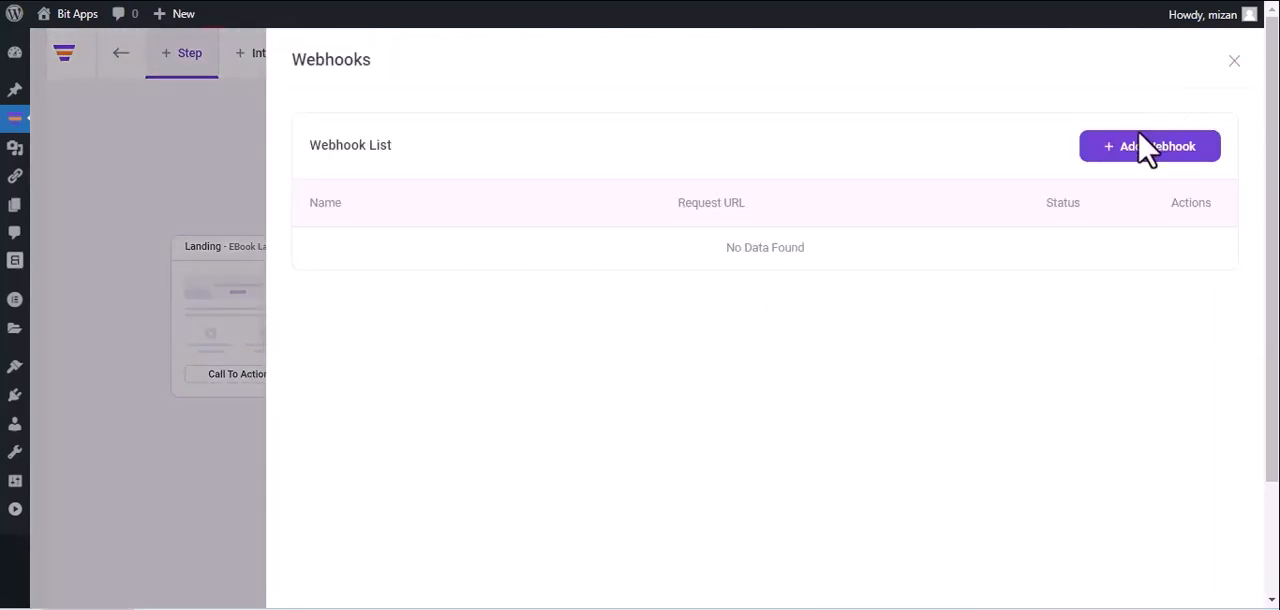
left_click(1146, 150)
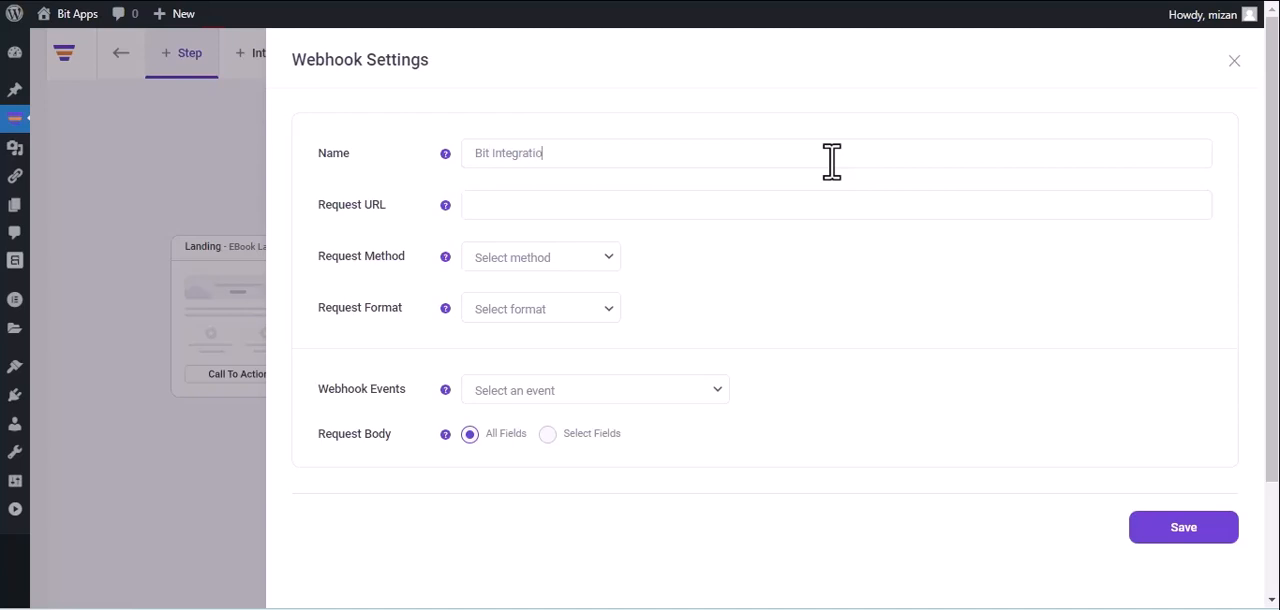
Paste the copied webhook URL as the request URL and set the request method to POST and the format to JSON.
left_click(637, 204)
key("ctrl+v")
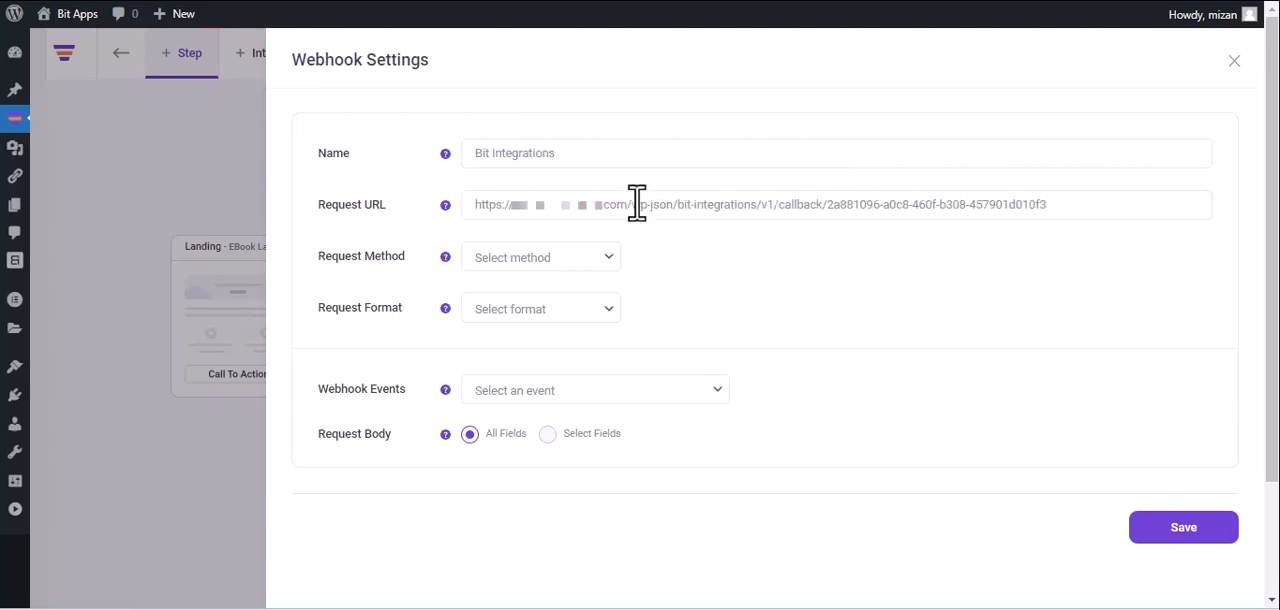
left_click(546, 262)
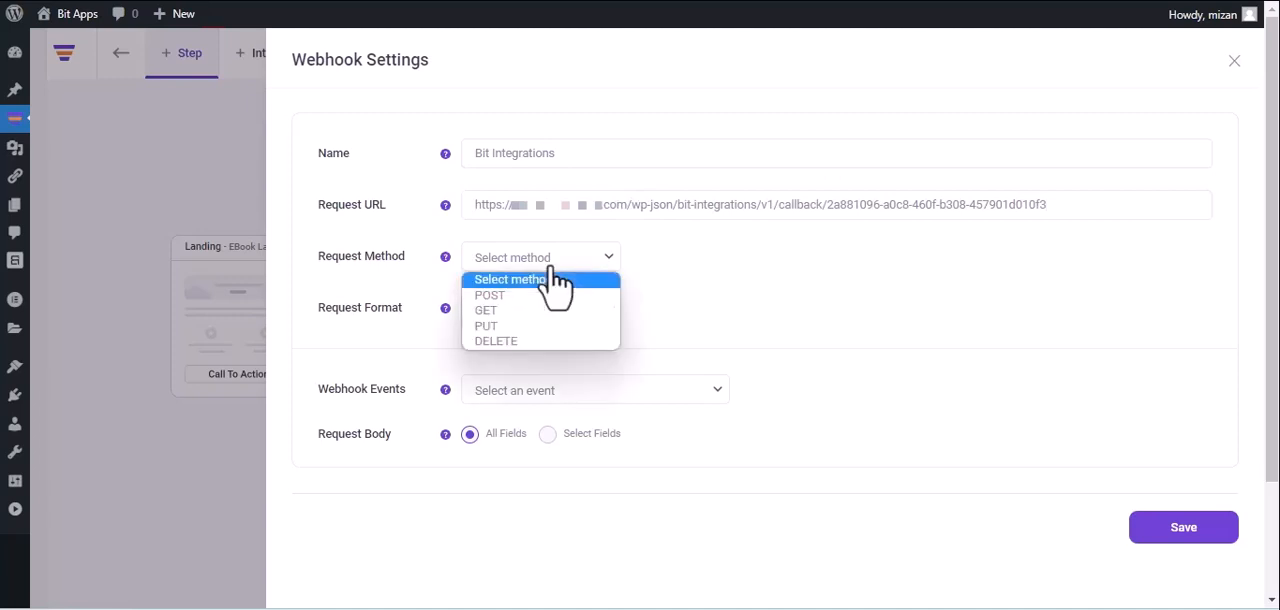
left_click(540, 297)
left_click(541, 309)
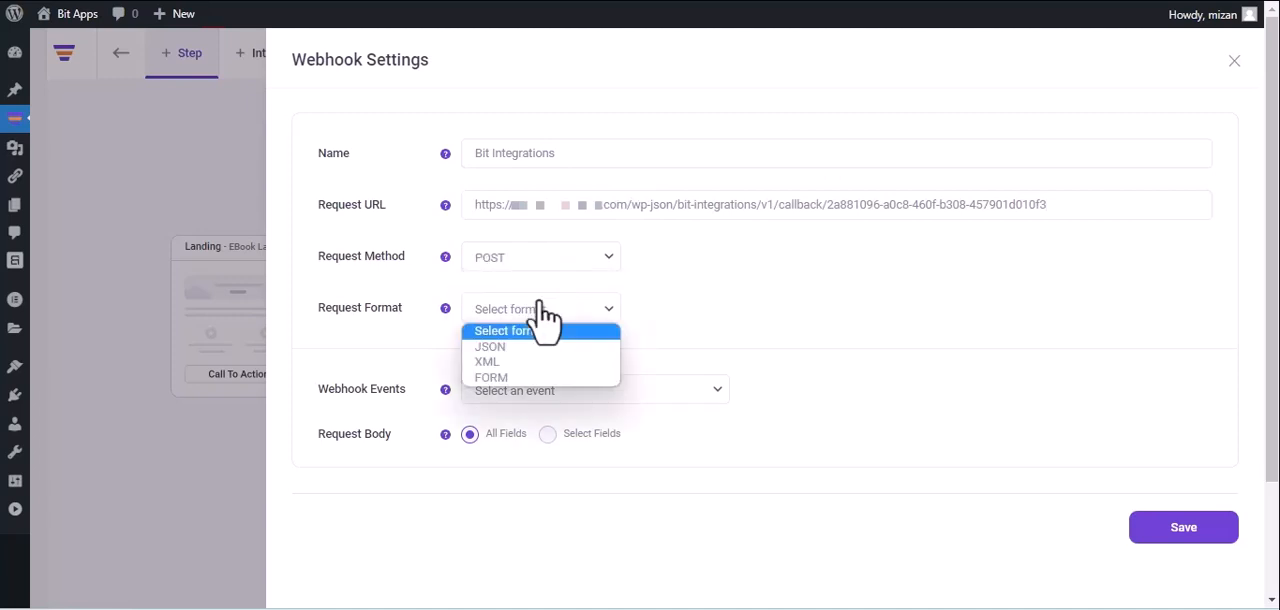
left_click(535, 347)
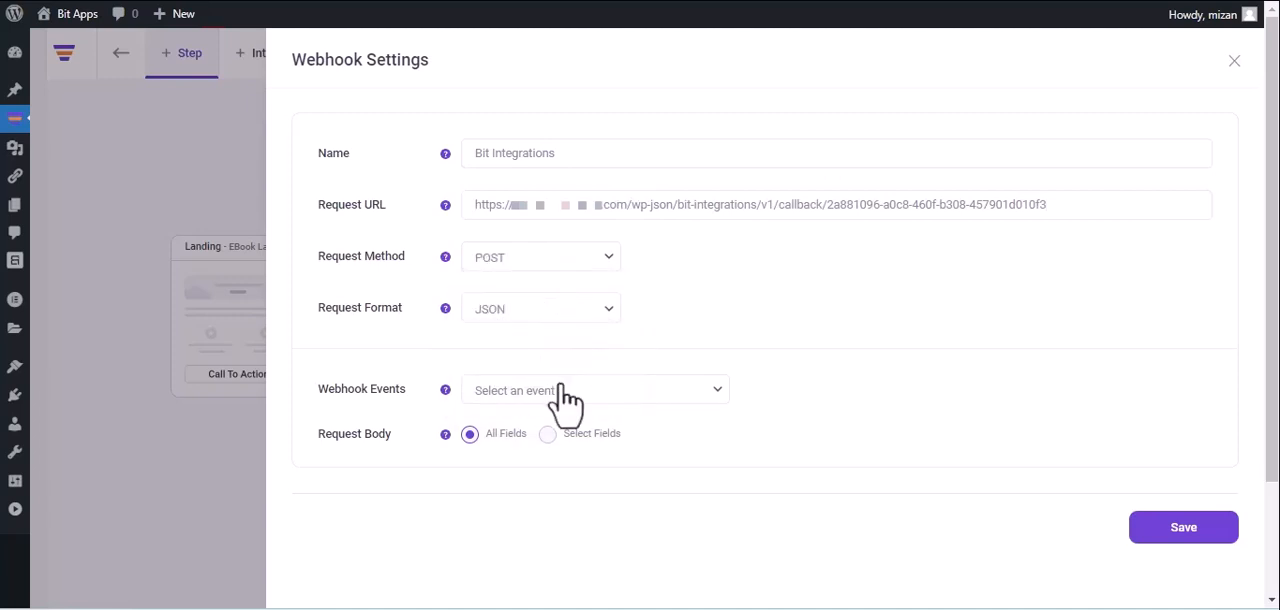
Set the webhook event to After Optin Form Submitted (eBook Landing) and save the webhook.
left_click(562, 394)
left_click(559, 430)
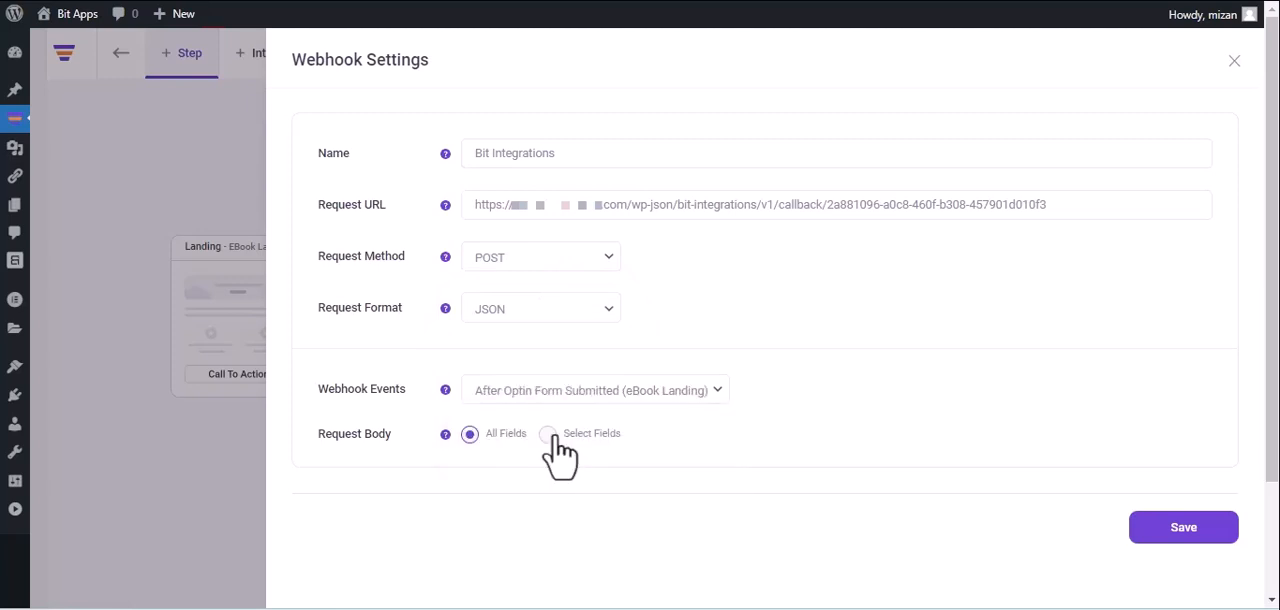
left_click(1184, 540)
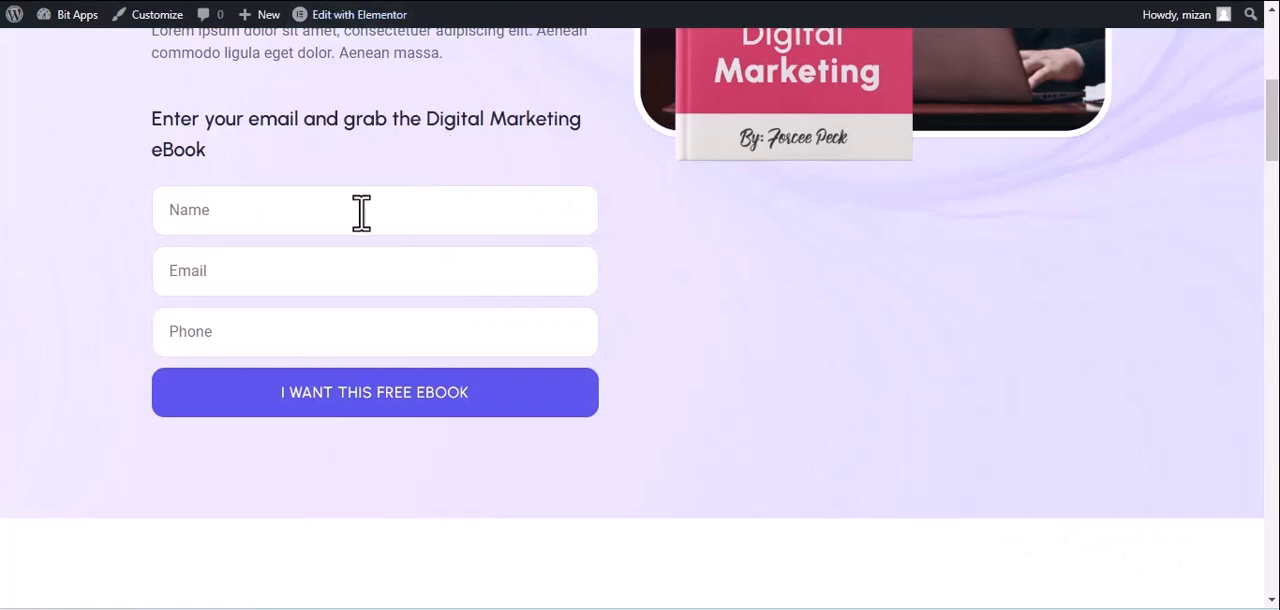
Submit the eBook landing page's opt-in form with the name "Bit Integrations", a test e-mail address and a phone number.
left_click(361, 212)
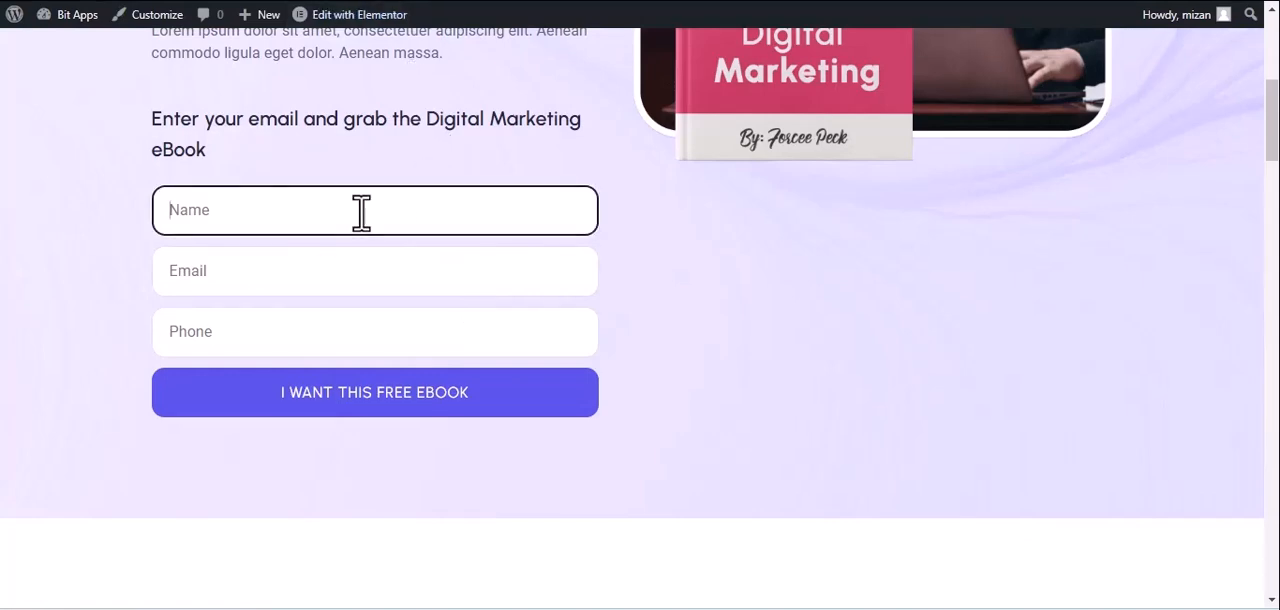
type("Bit Integrations")
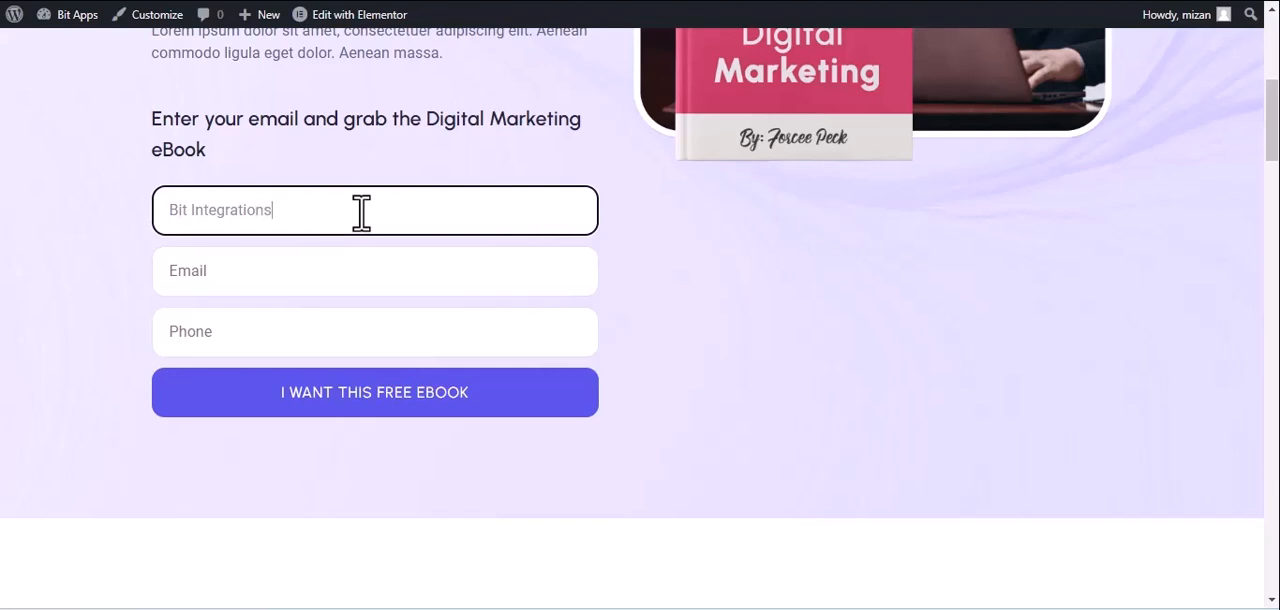
left_click(282, 284)
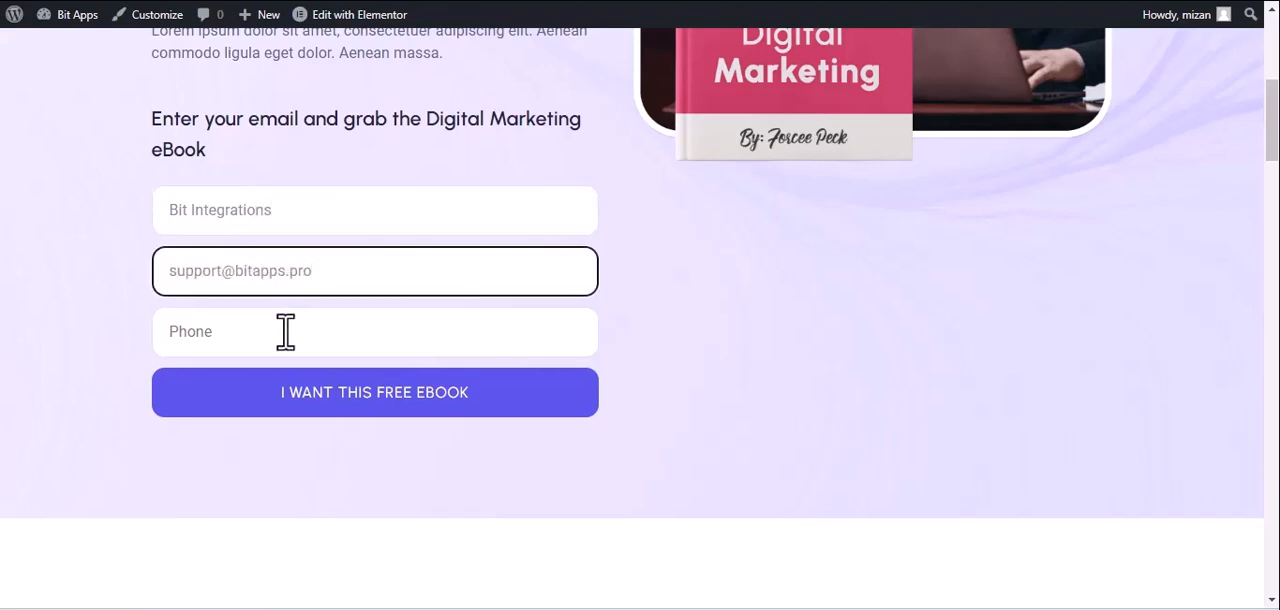
left_click(286, 334)
type("44455")
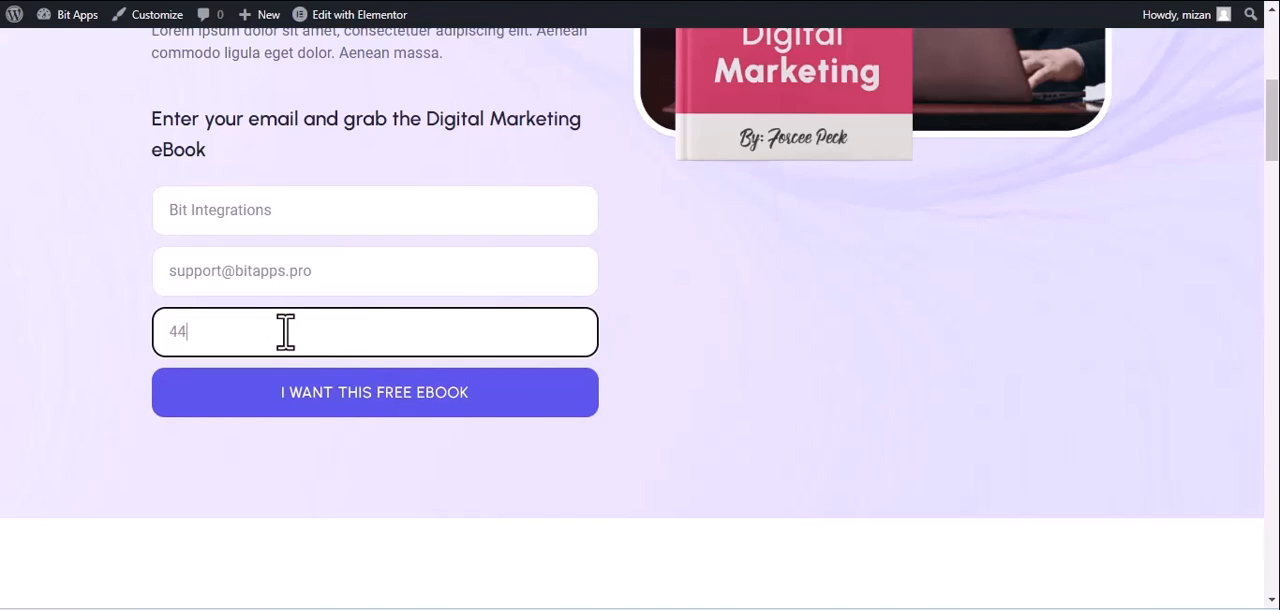
type("5666")
left_click(330, 395)
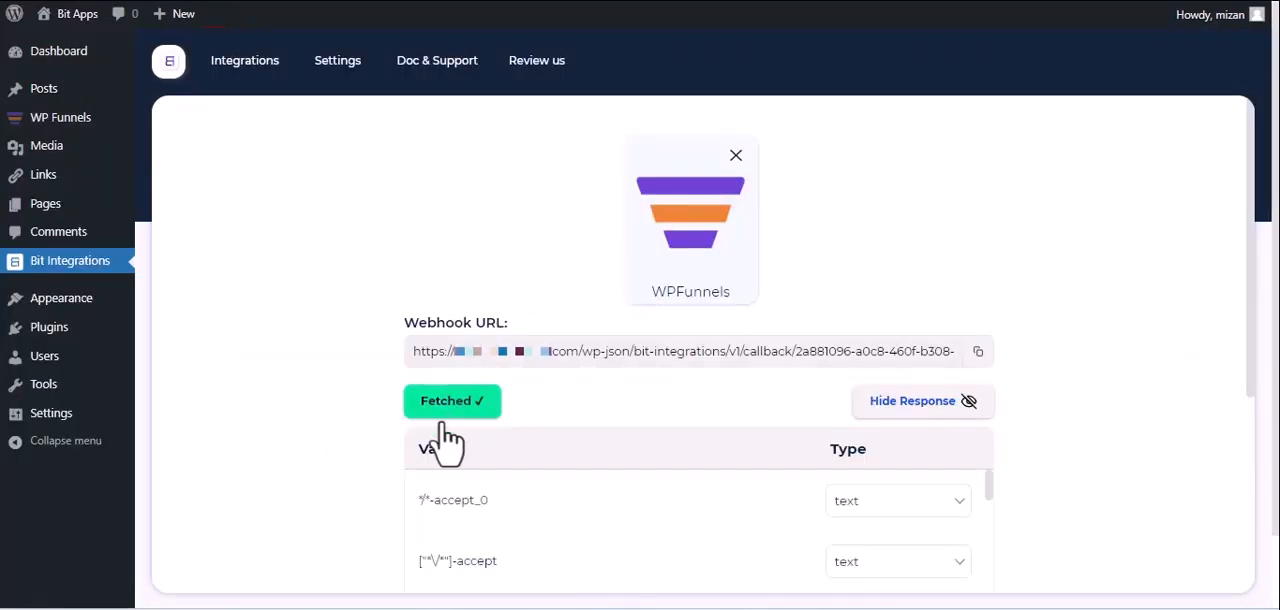
Proceed from the fetched WPFunnels data to the action selection and choose CapsuleCRM as the action.
scroll(447, 420, "down", 2)
scroll(447, 425, "down", 3)
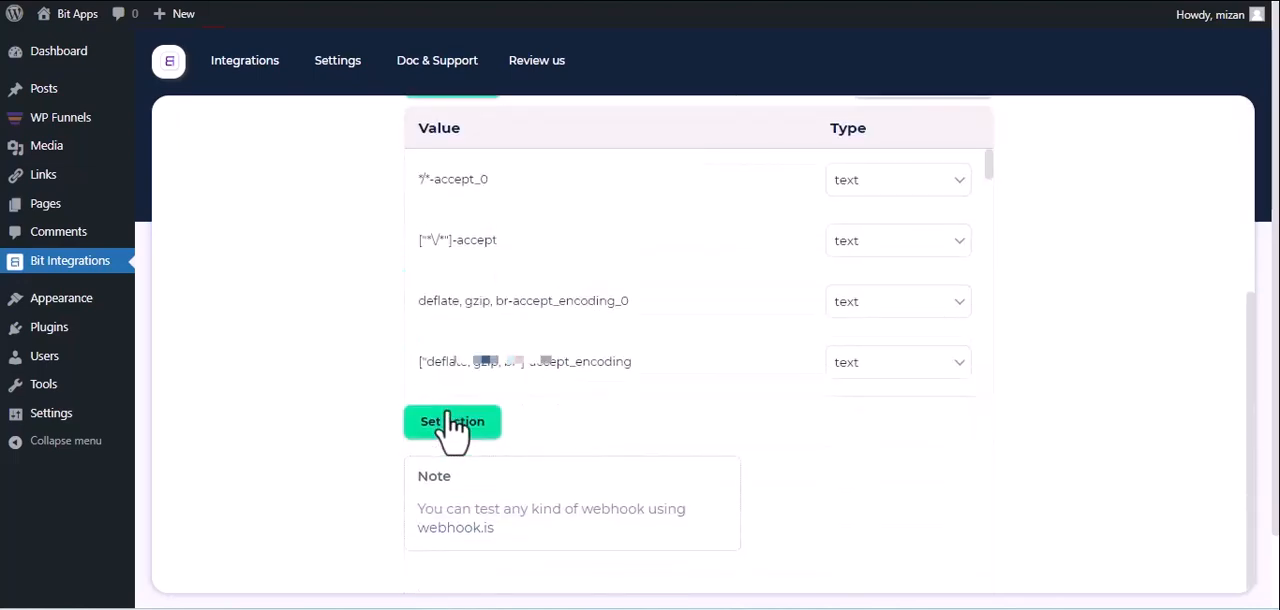
left_click(452, 423)
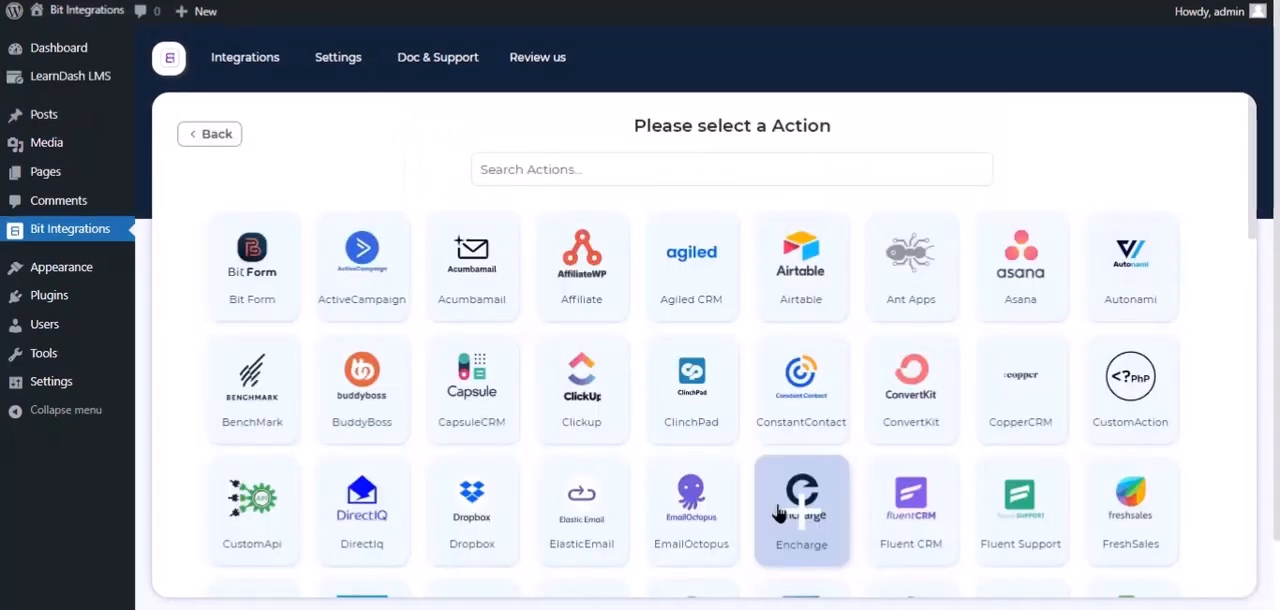
left_click(615, 158)
type("ca")
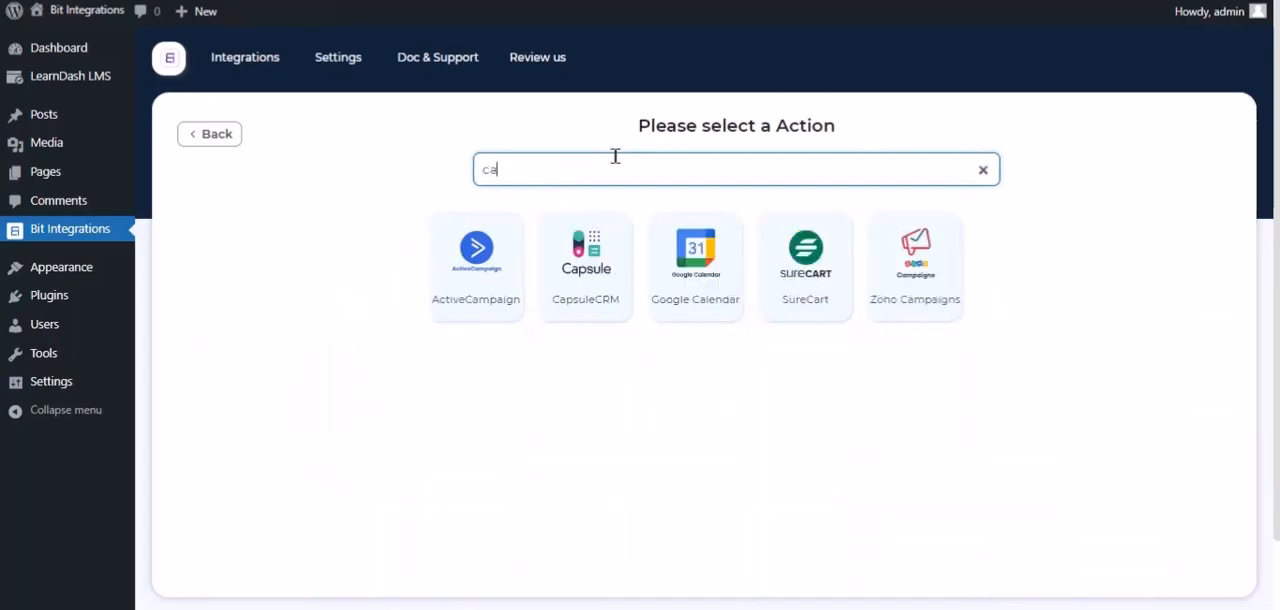
type("psul")
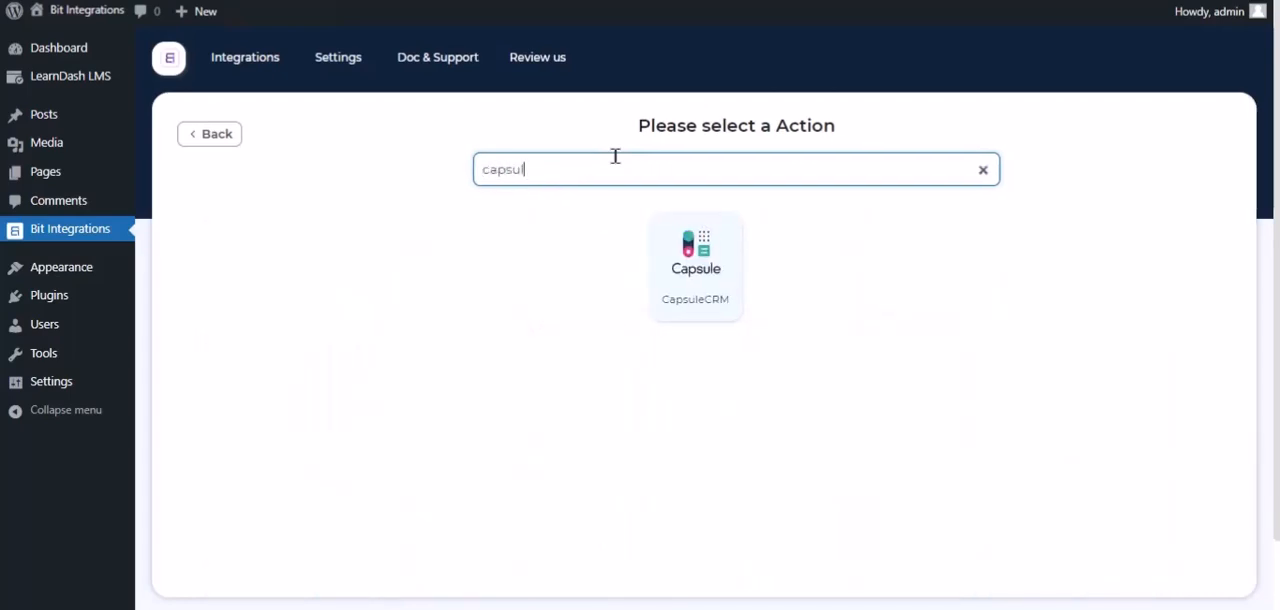
left_click(676, 268)
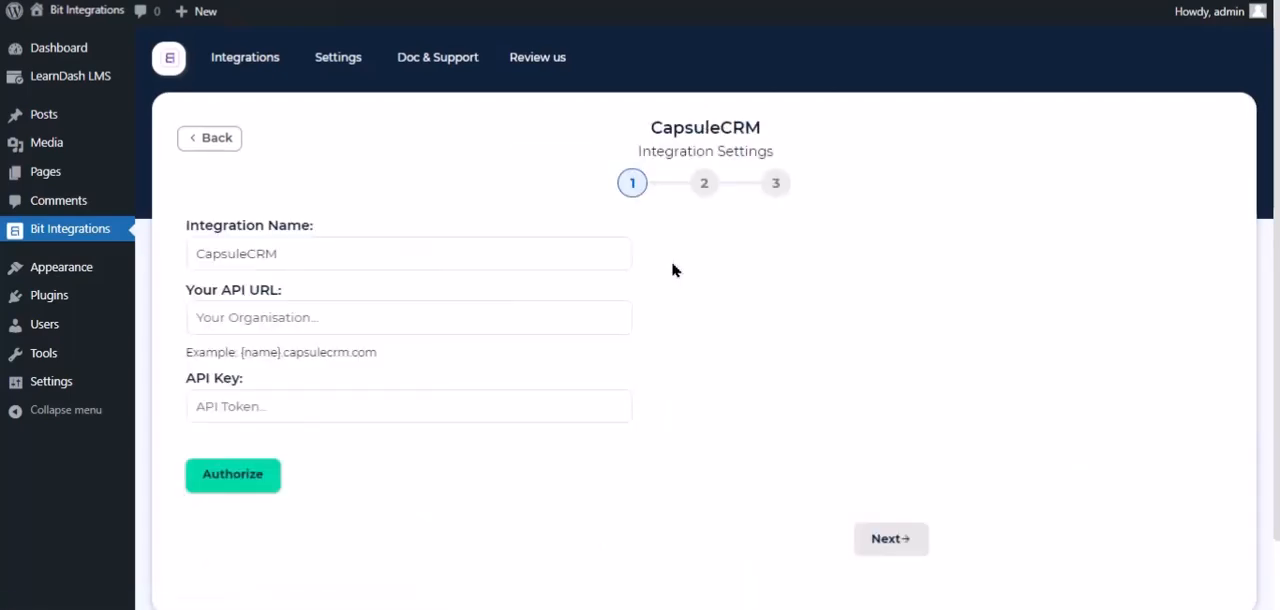
left_click(306, 254)
left_click_drag(306, 254, 184, 265)
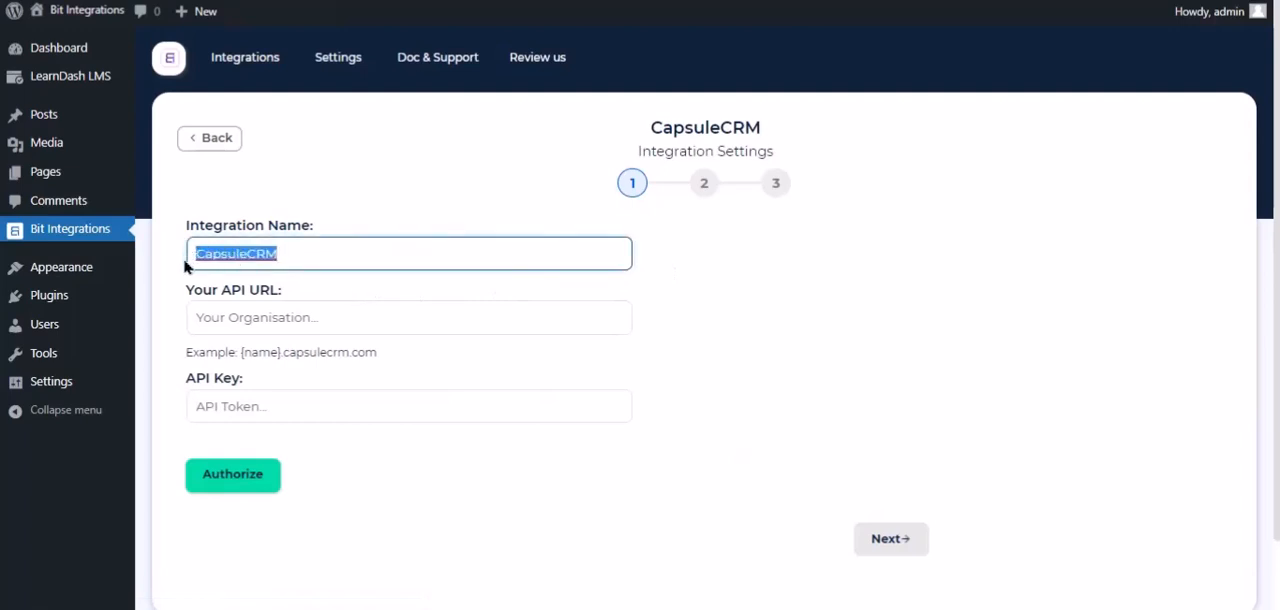
left_click(362, 286)
left_click(448, 317)
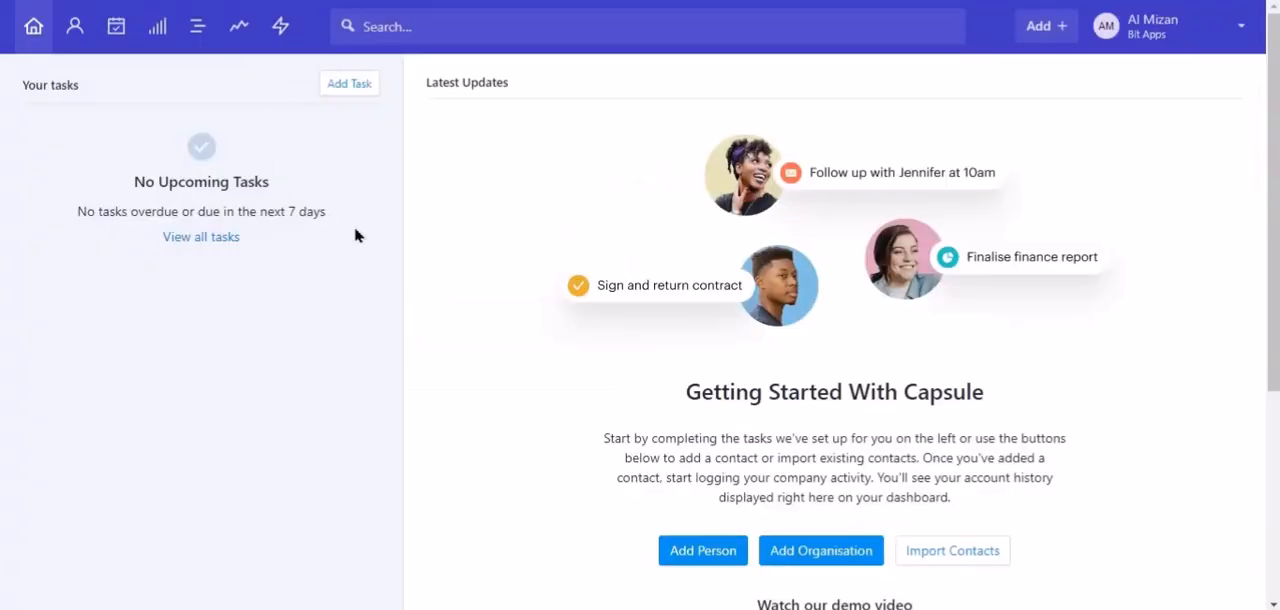
left_click(1174, 46)
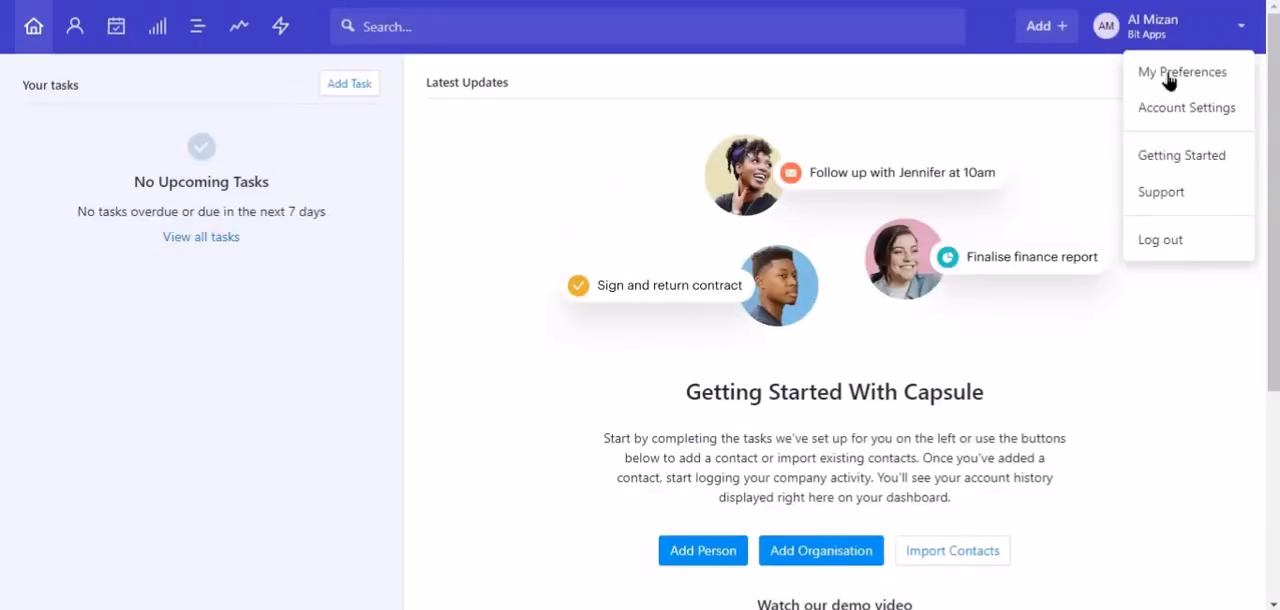
left_click(1169, 106)
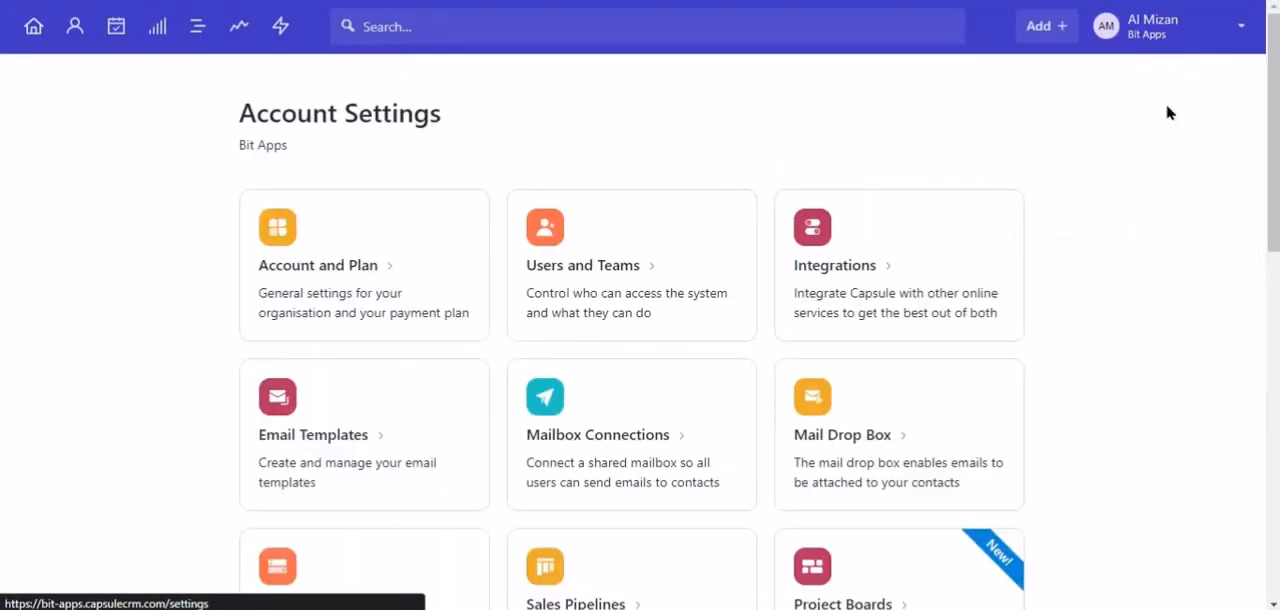
left_click(388, 256)
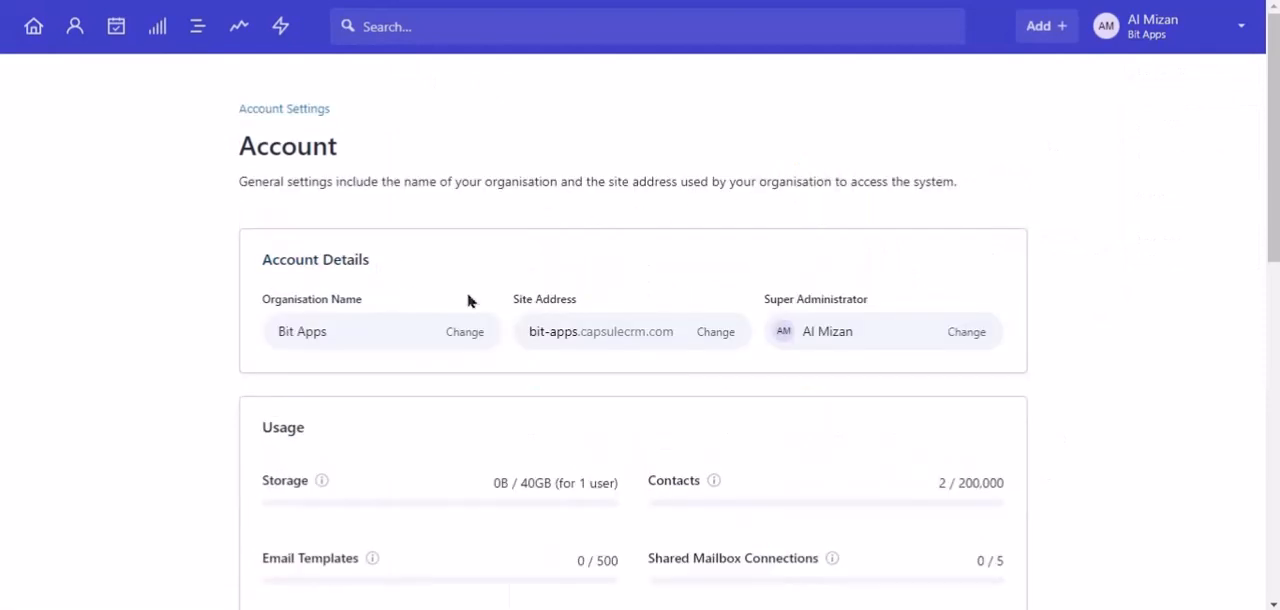
triple_click(578, 326)
right_click(580, 326)
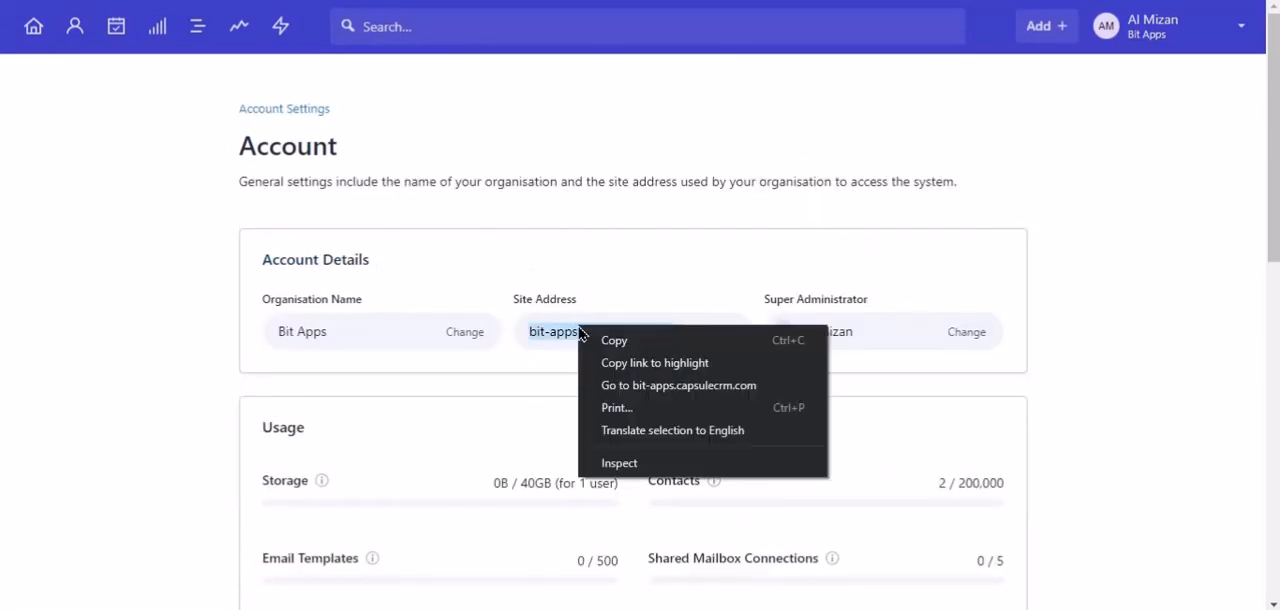
left_click(594, 337)
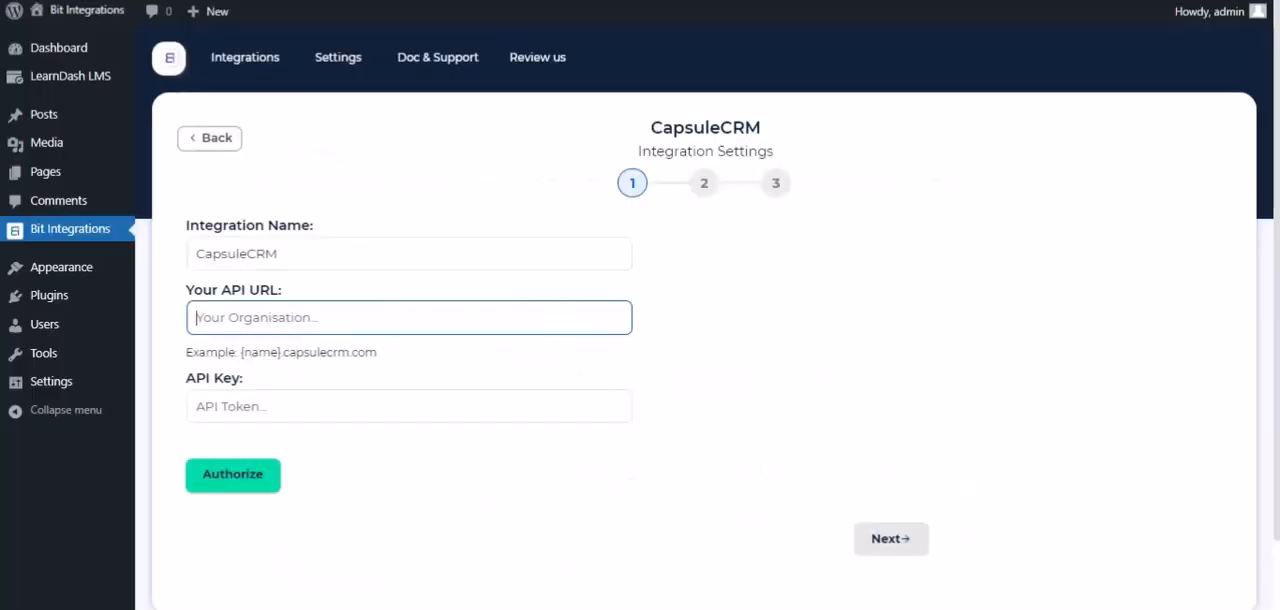
right_click(306, 318)
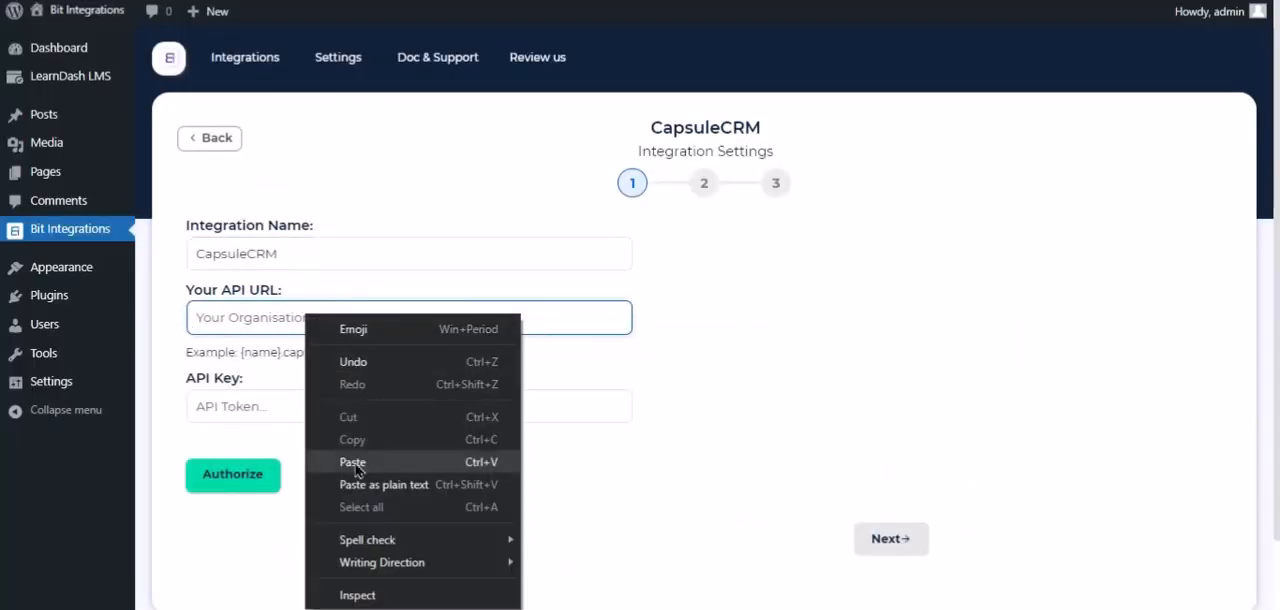
left_click(356, 463)
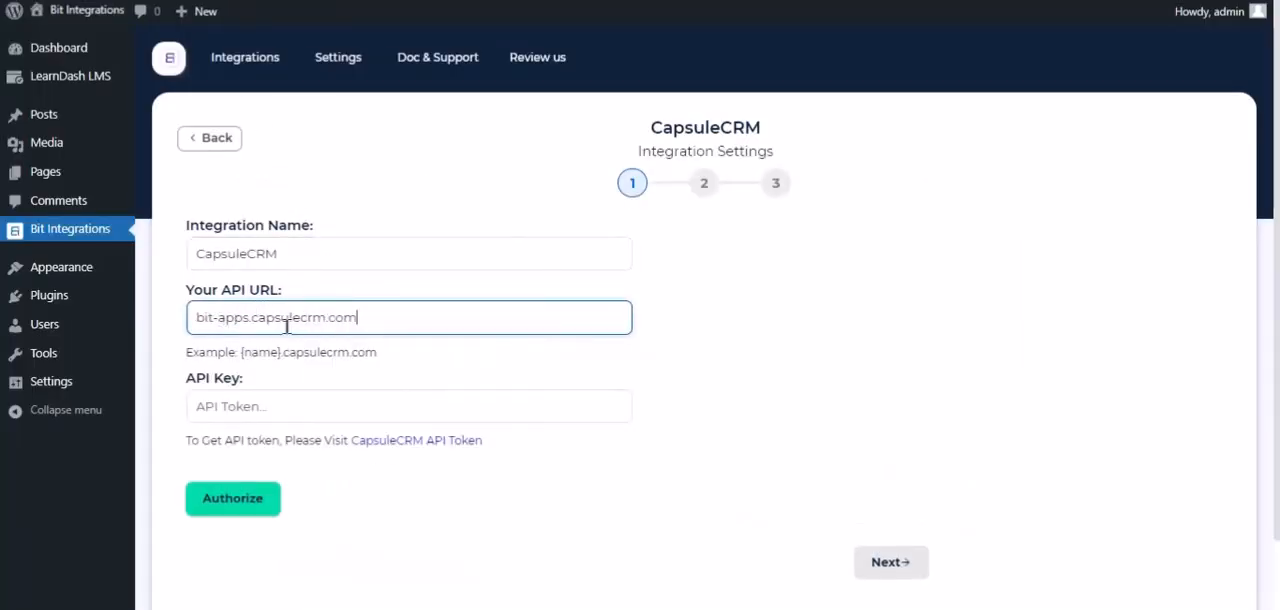
Generate a Capsule API token described "For Bit Integrations", also allowing it to create, update and delete account information and update user preferences.
left_click_drag(189, 441, 282, 442)
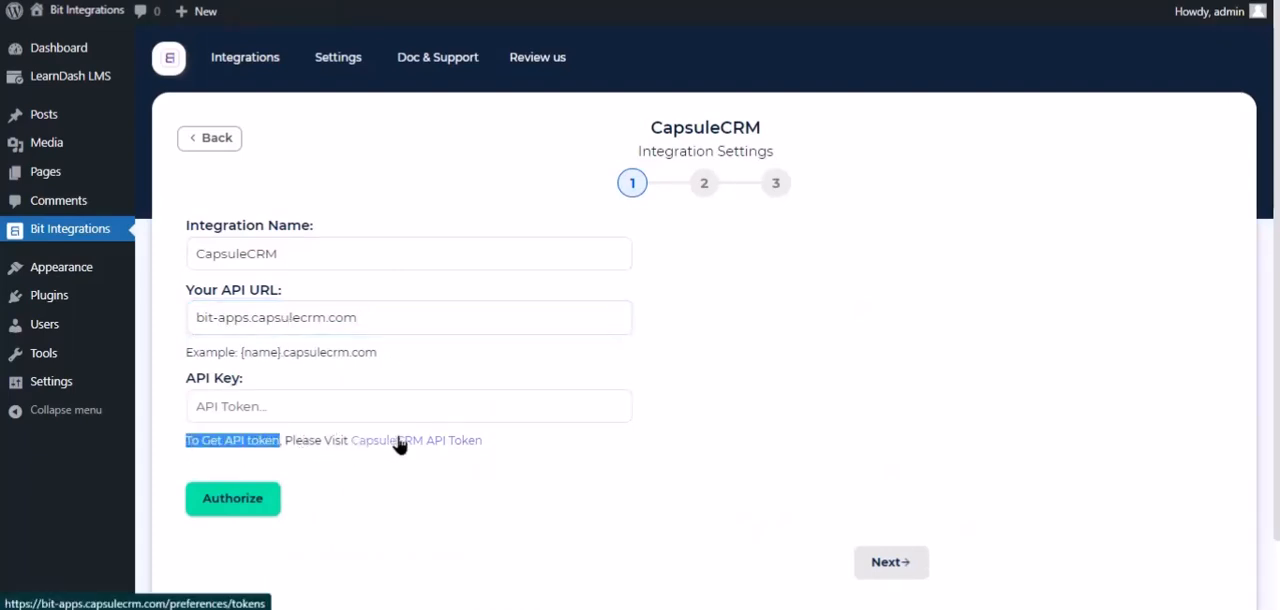
left_click(399, 442)
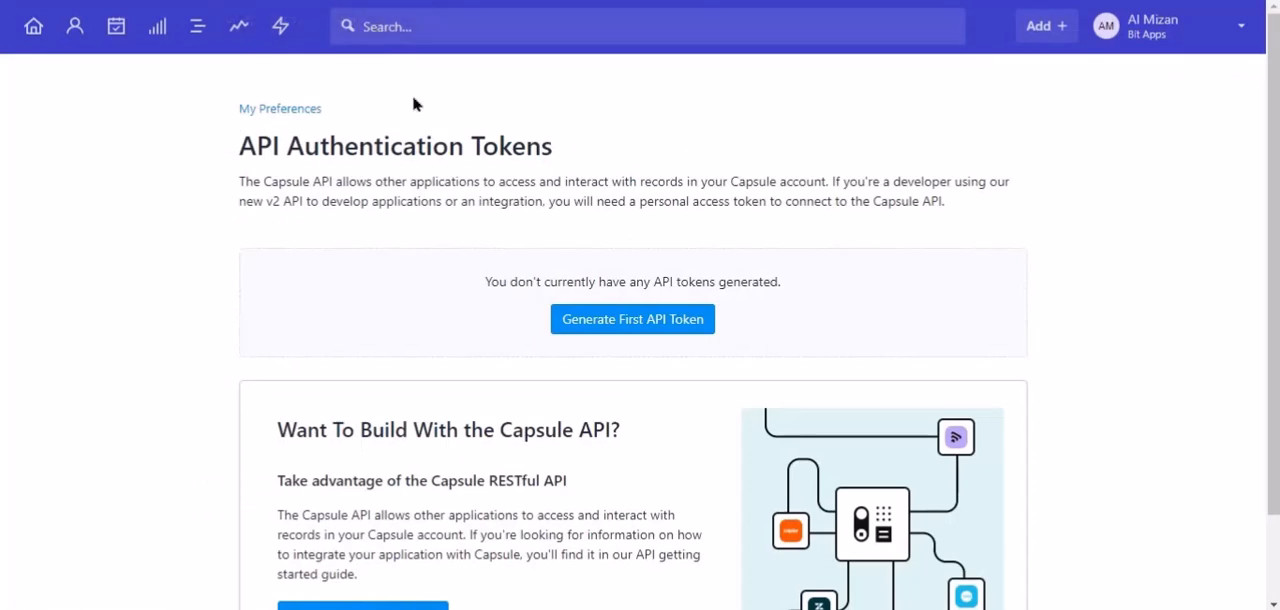
left_click(634, 318)
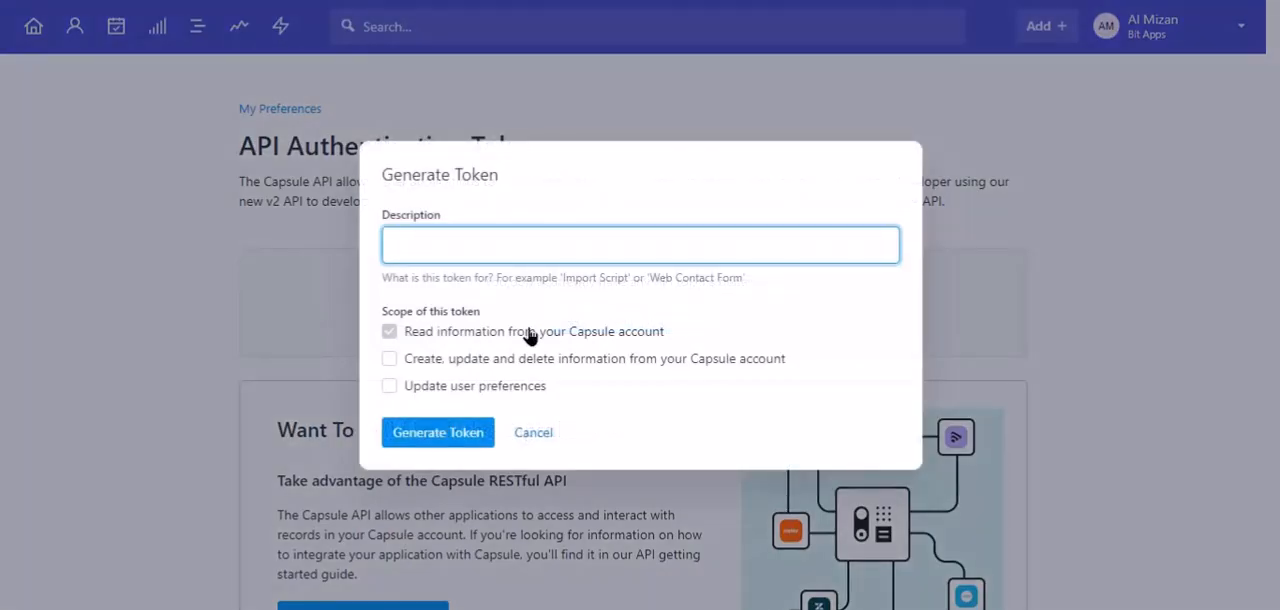
type("For Bit Integrations")
left_click(443, 358)
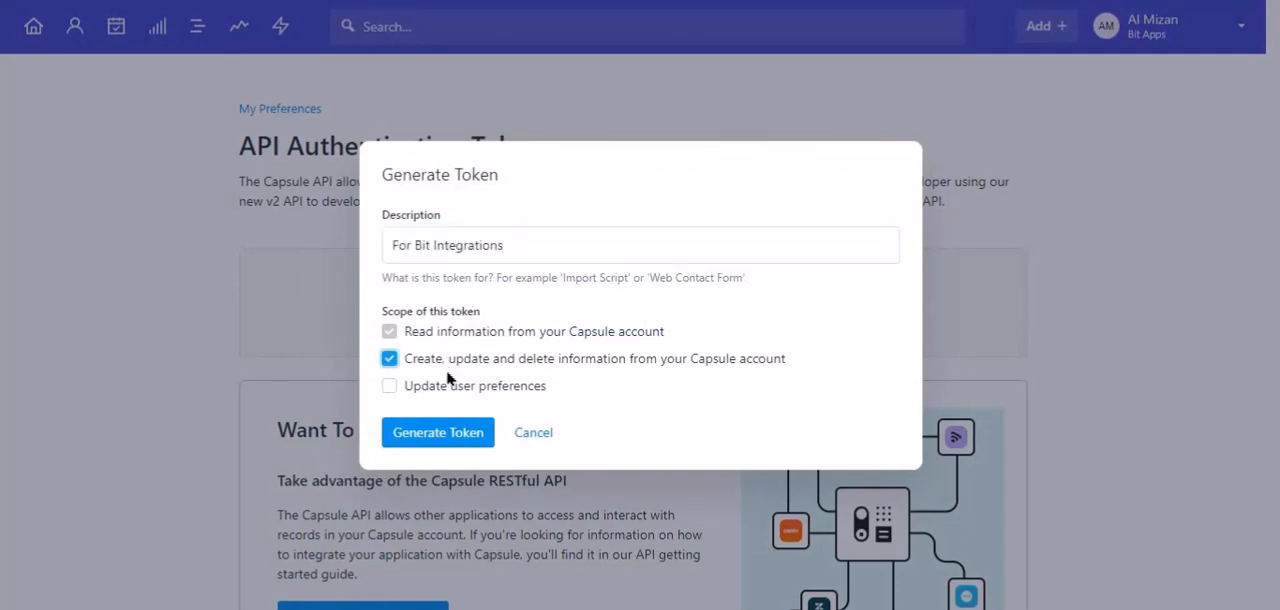
left_click(448, 386)
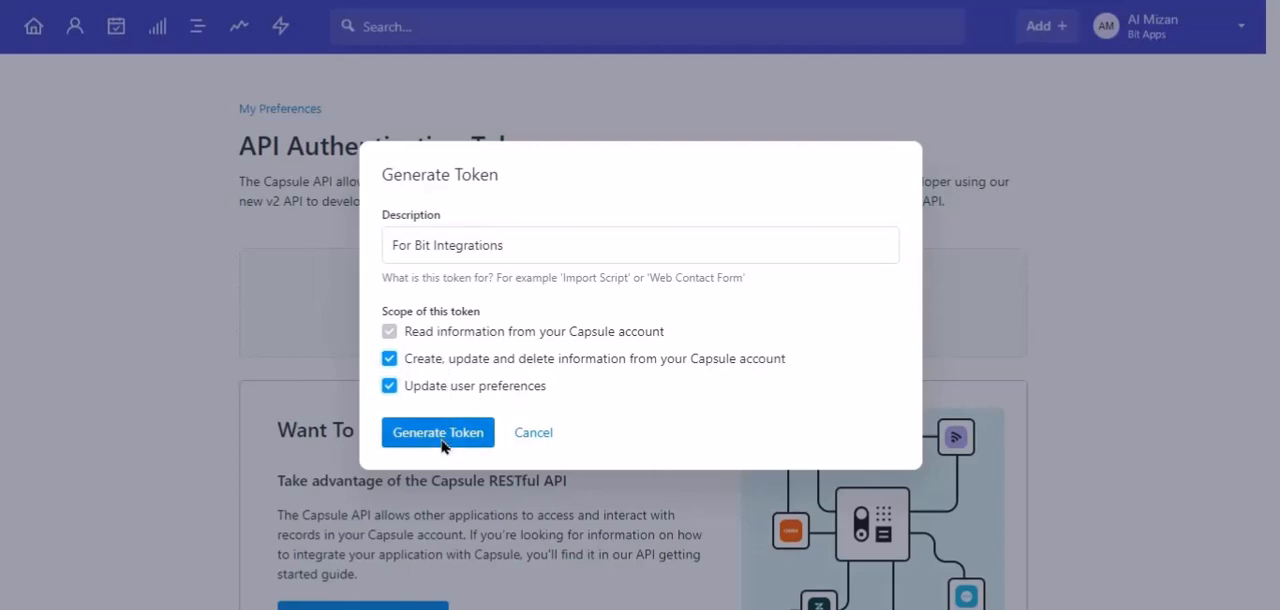
left_click(441, 440)
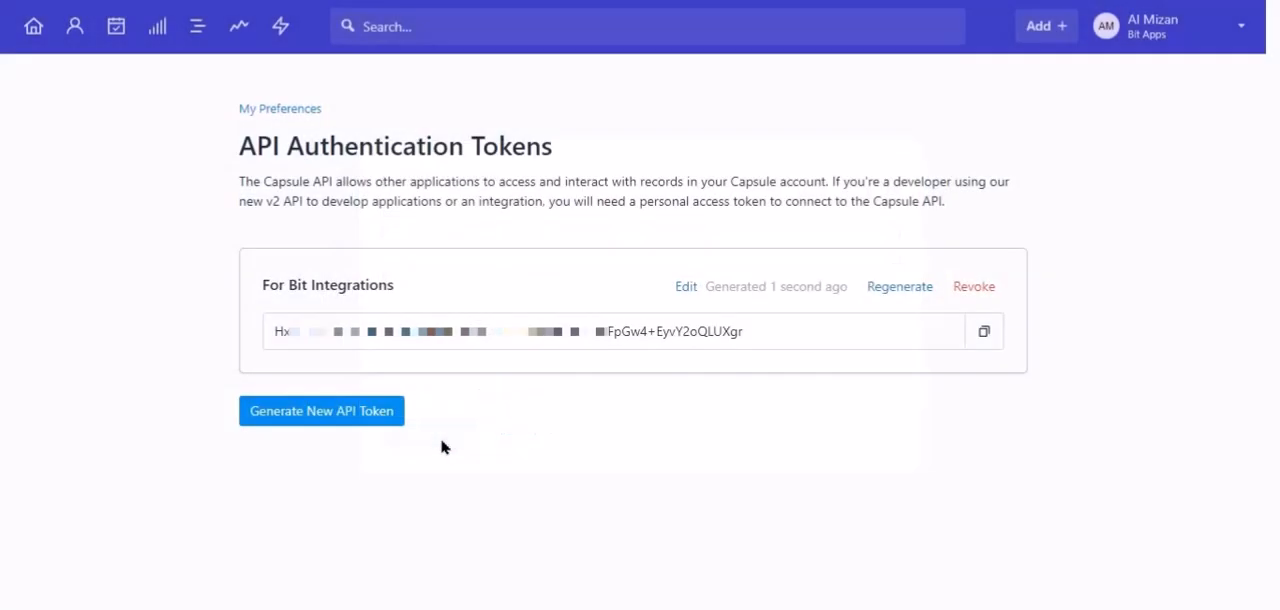
Copy the generated Capsule token, paste it as the API key in the CapsuleCRM integration settings, and authorize the connection.
left_click(991, 336)
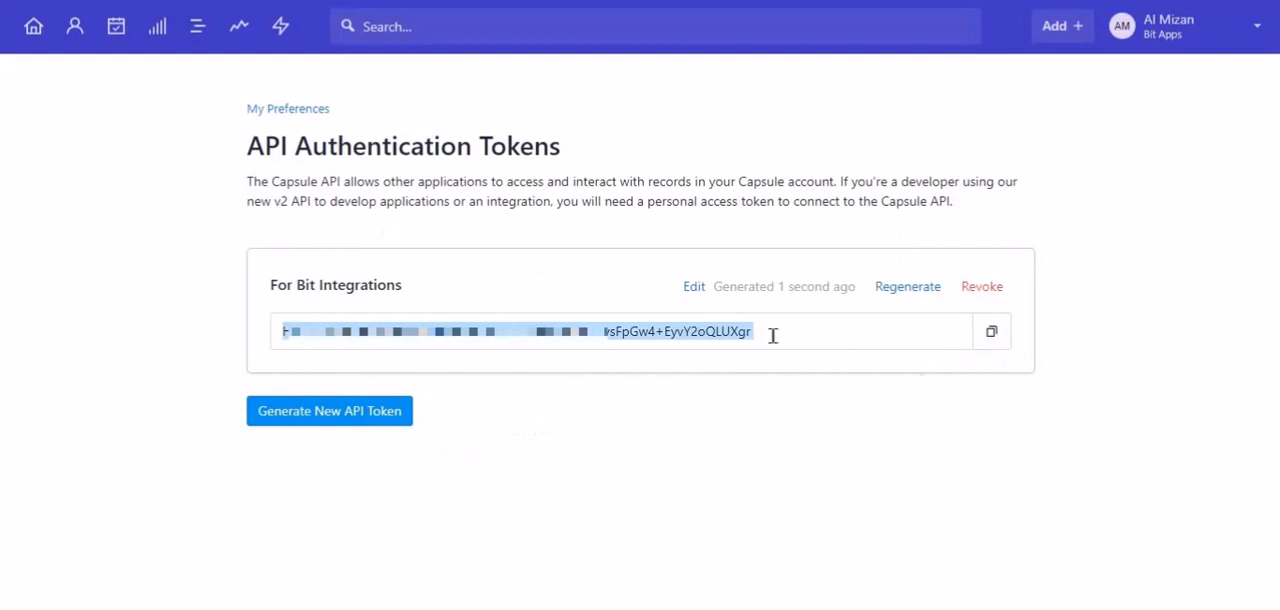
left_click(240, 2)
left_click(322, 402)
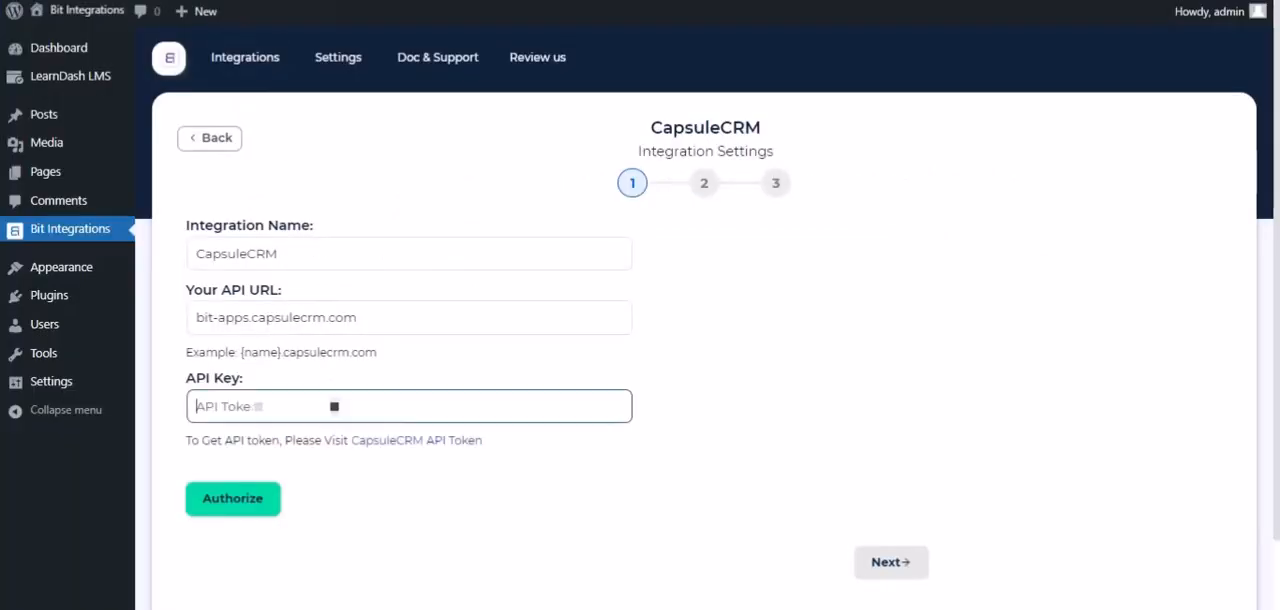
key("ctrl+v")
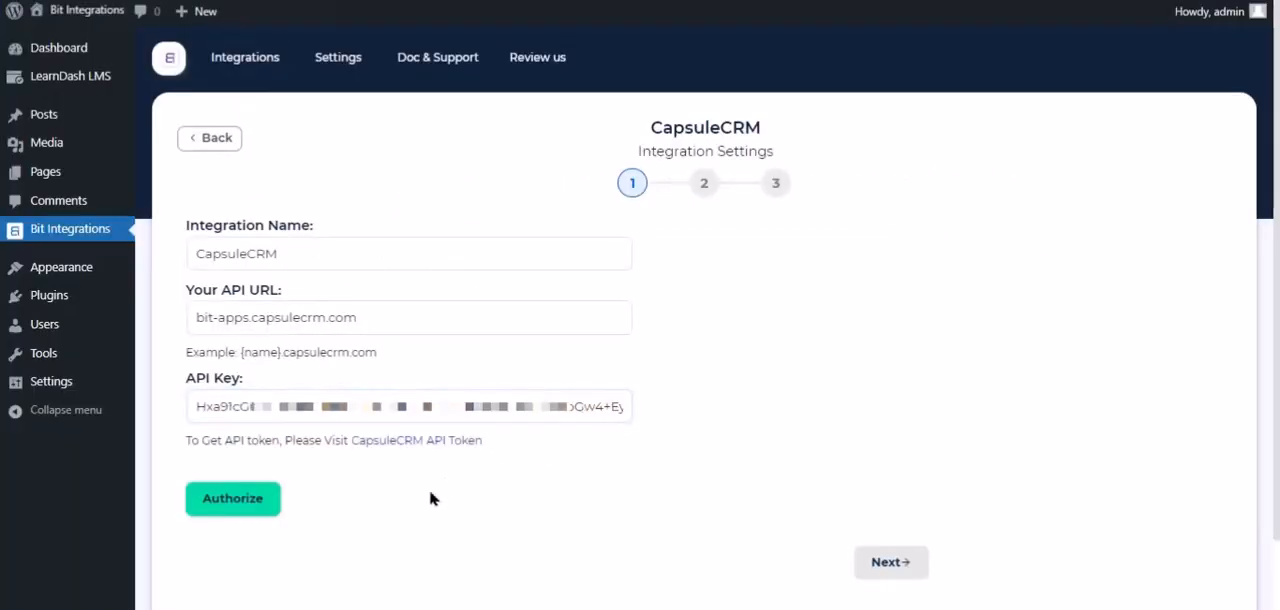
left_click(251, 498)
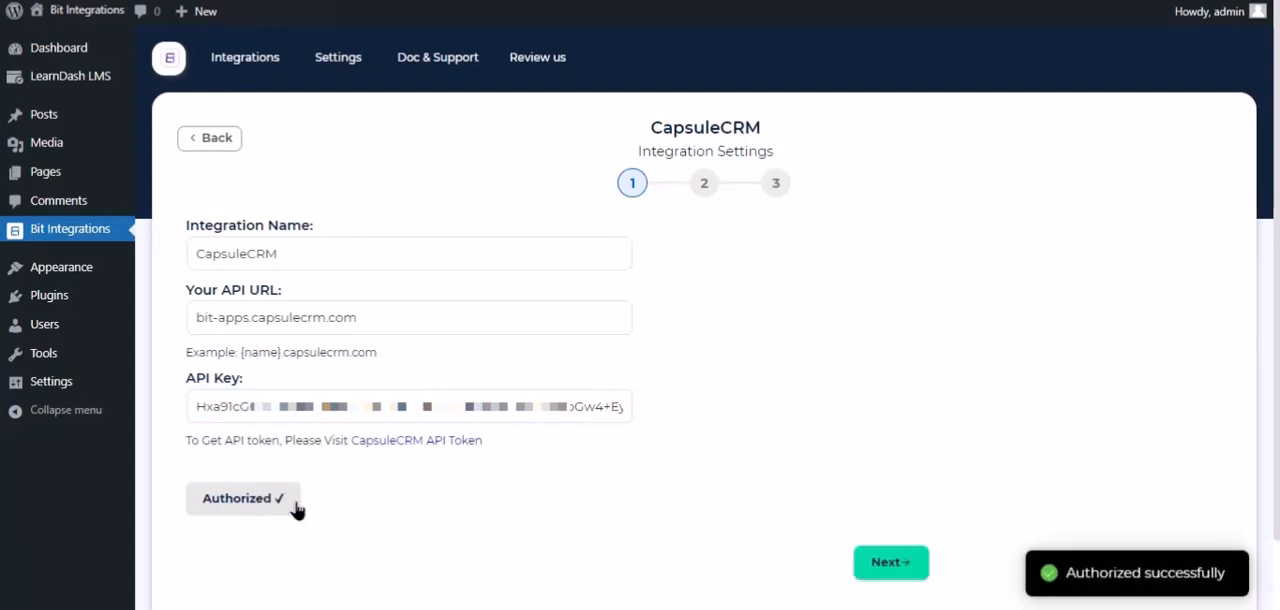
Proceed to the second stage of the integration settings and set the action to Create Person.
left_click(901, 585)
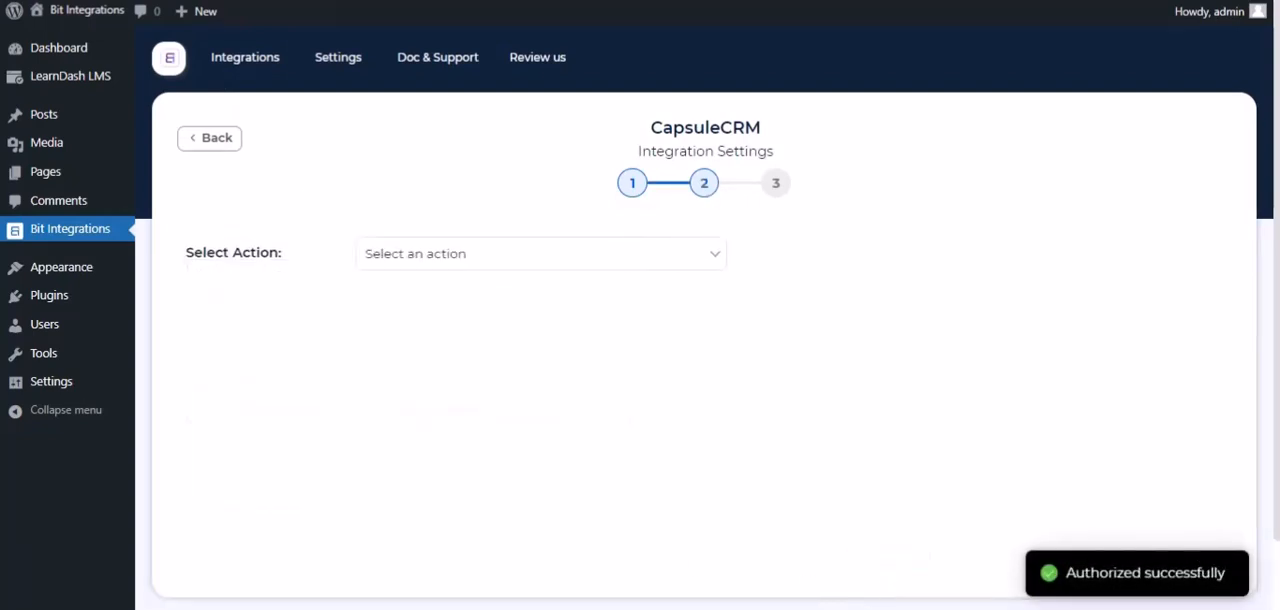
scroll(408, 180, "down", 1)
left_click(408, 180)
left_click(440, 232)
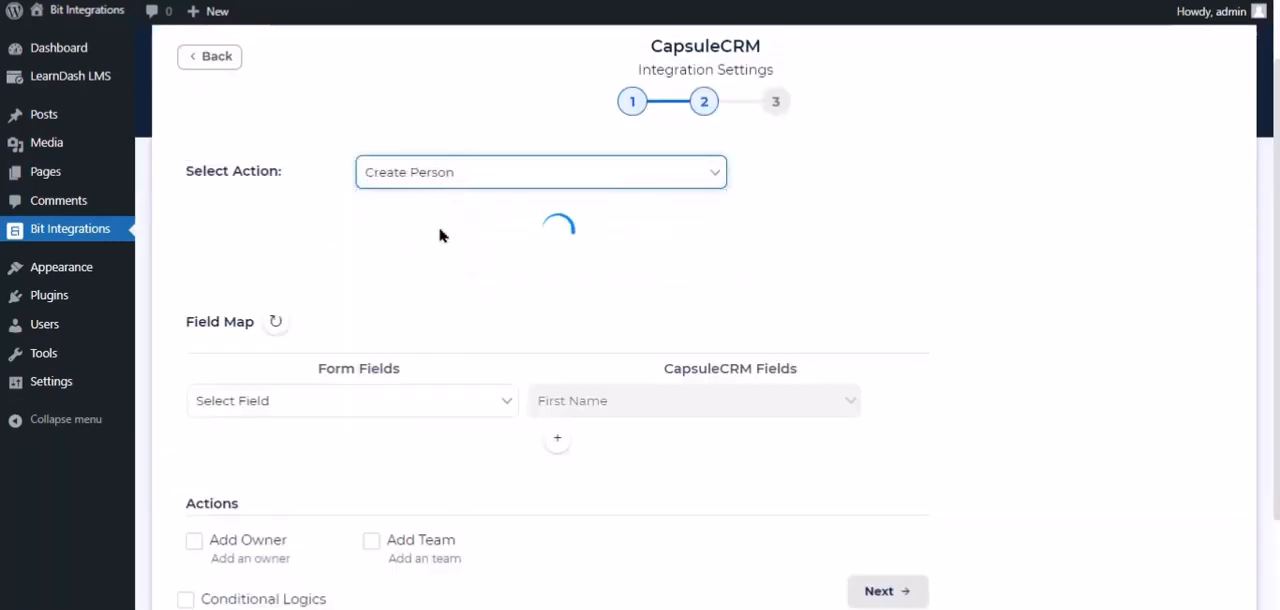
Map the Nickname form field to CapsuleCRM's First Name and add a row mapping the Email form field to Email.
left_click(455, 318)
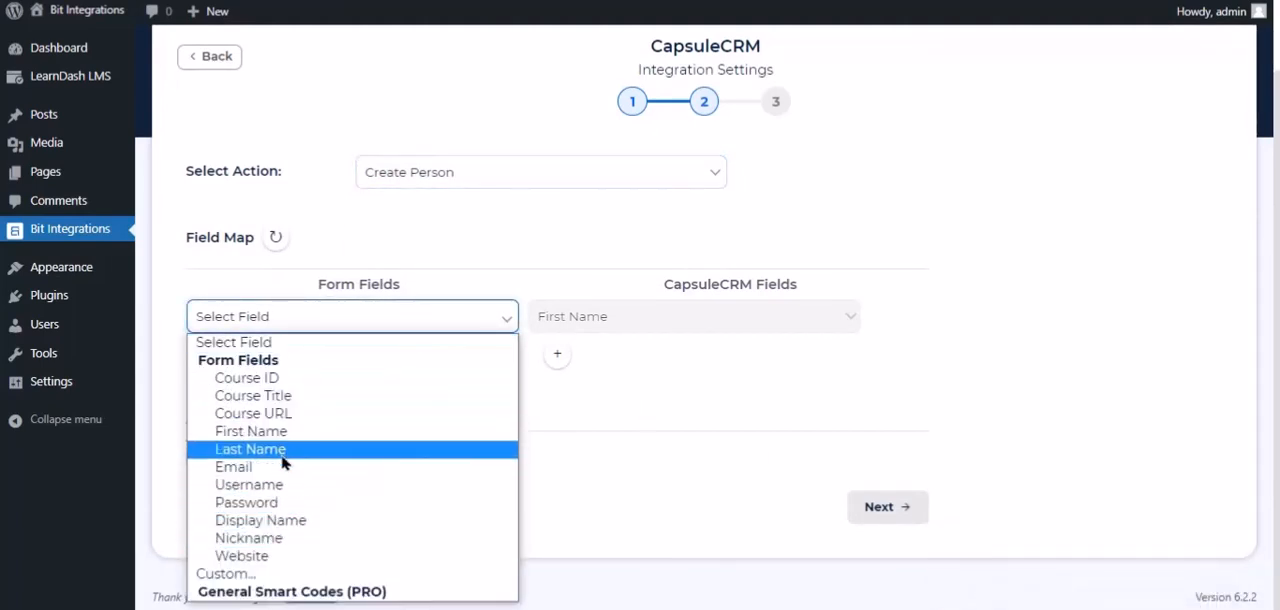
left_click(270, 540)
left_click(557, 353)
left_click(600, 363)
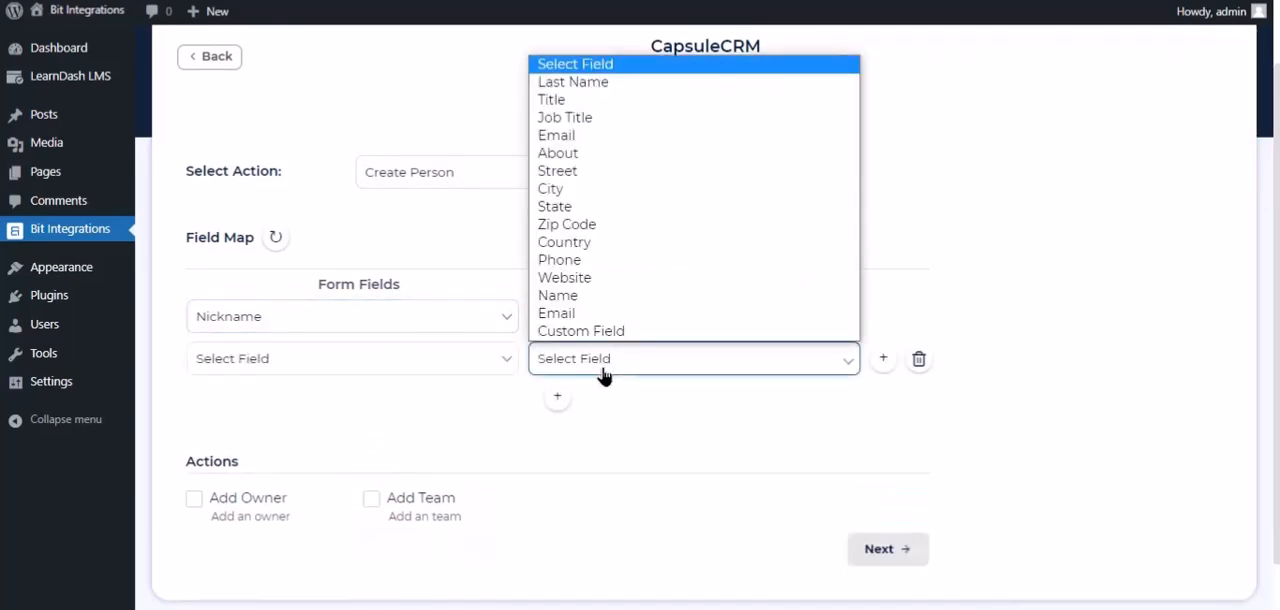
left_click(580, 136)
left_click(466, 360)
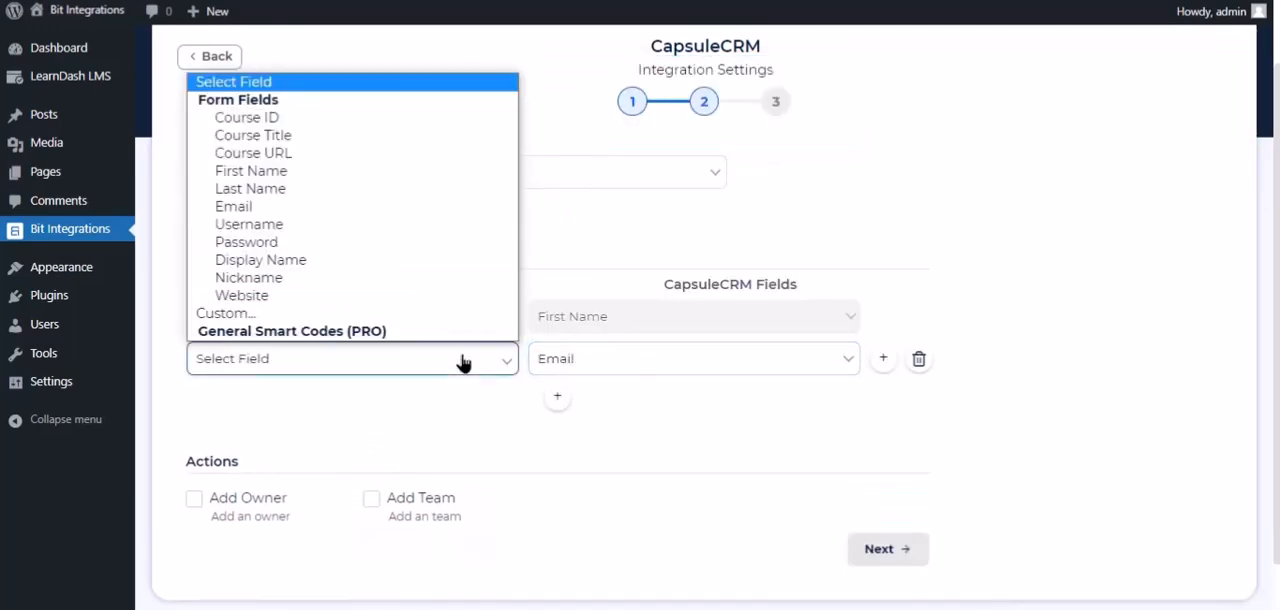
left_click(250, 206)
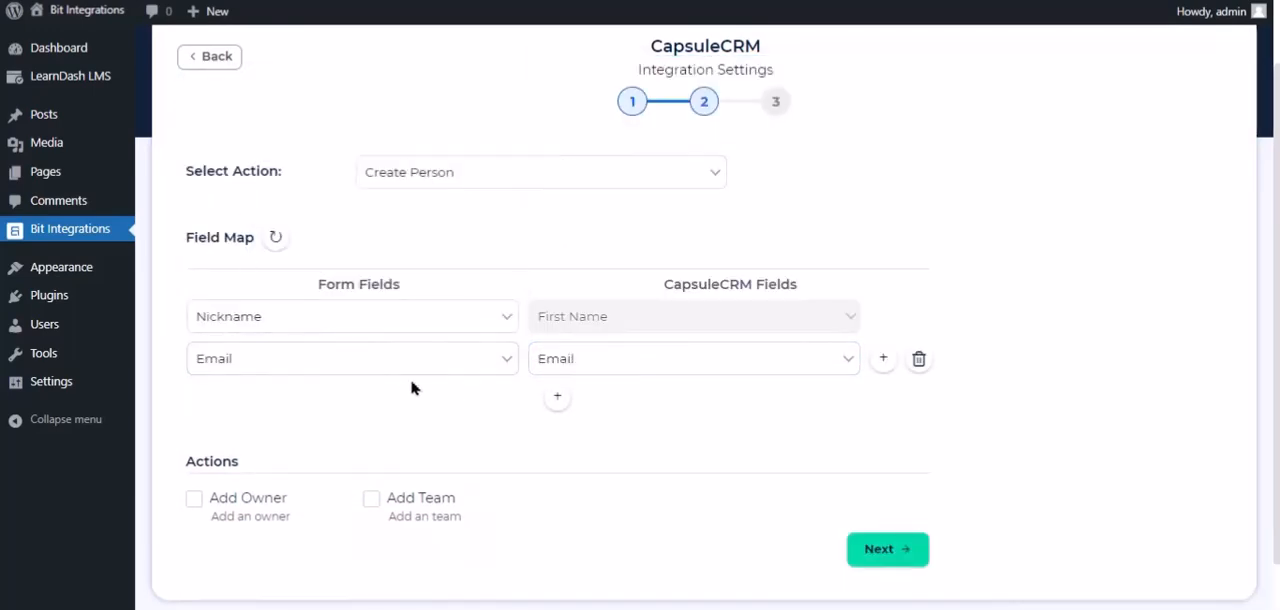
Proceed past the field map and finish the CapsuleCRM integration setup.
scroll(413, 386, "down", 1)
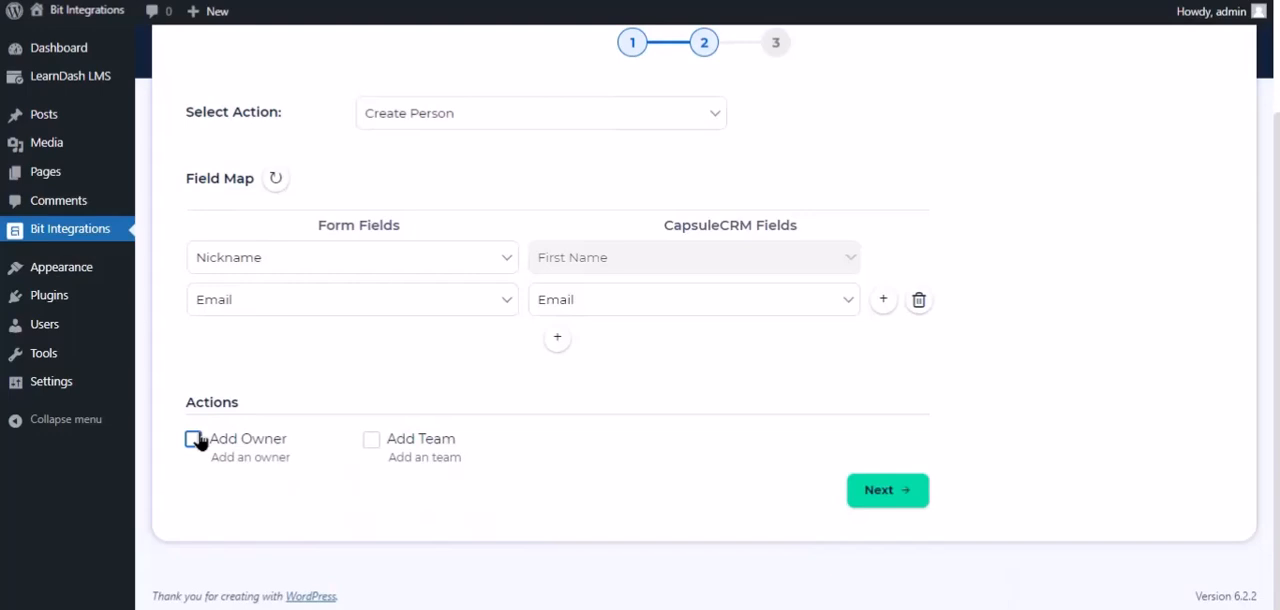
left_click(906, 490)
left_click(734, 240)
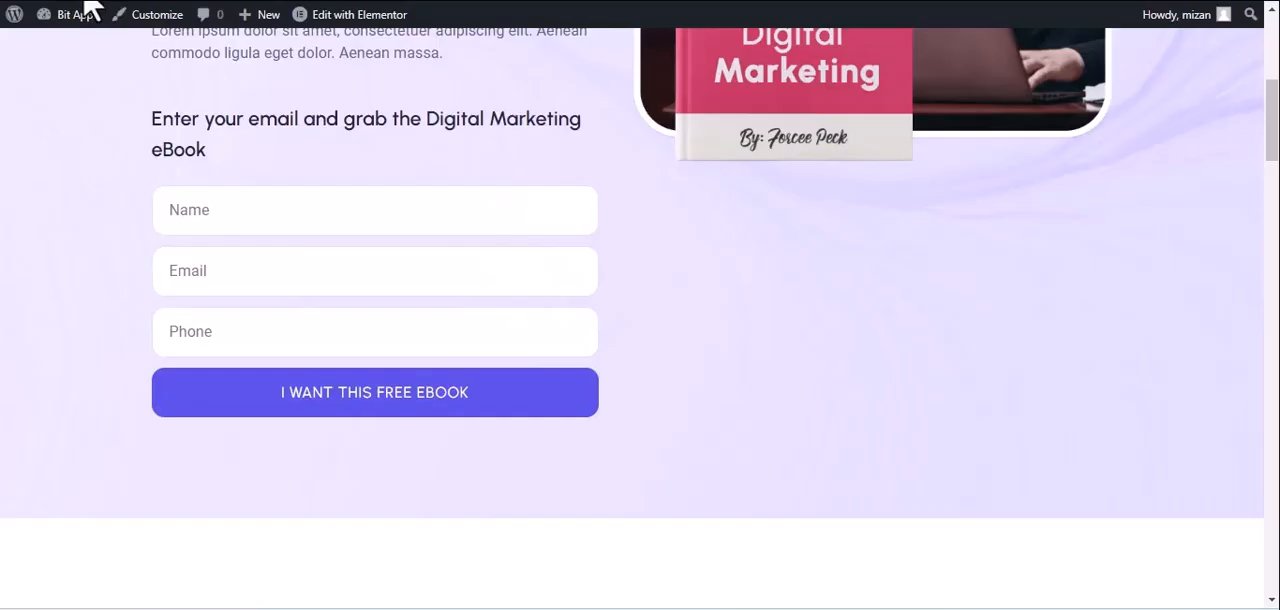
Submit the eBook landing page's opt-in form again with the name "Bit integrations", a test e-mail address and a phone number.
left_click(88, 12)
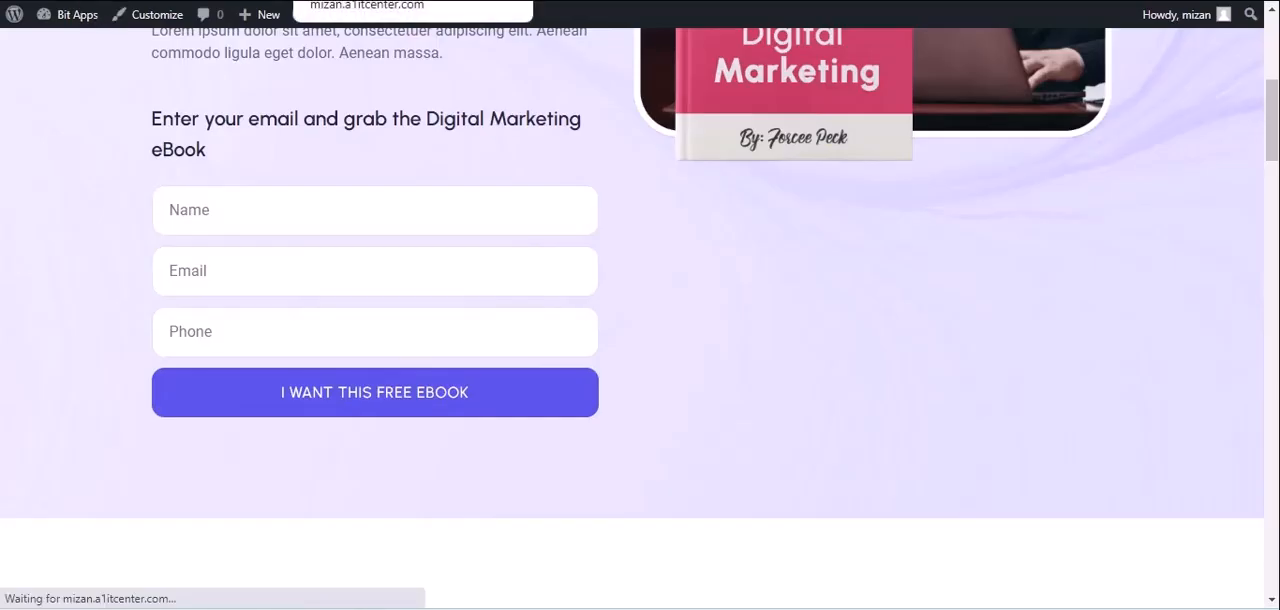
left_click(228, 210)
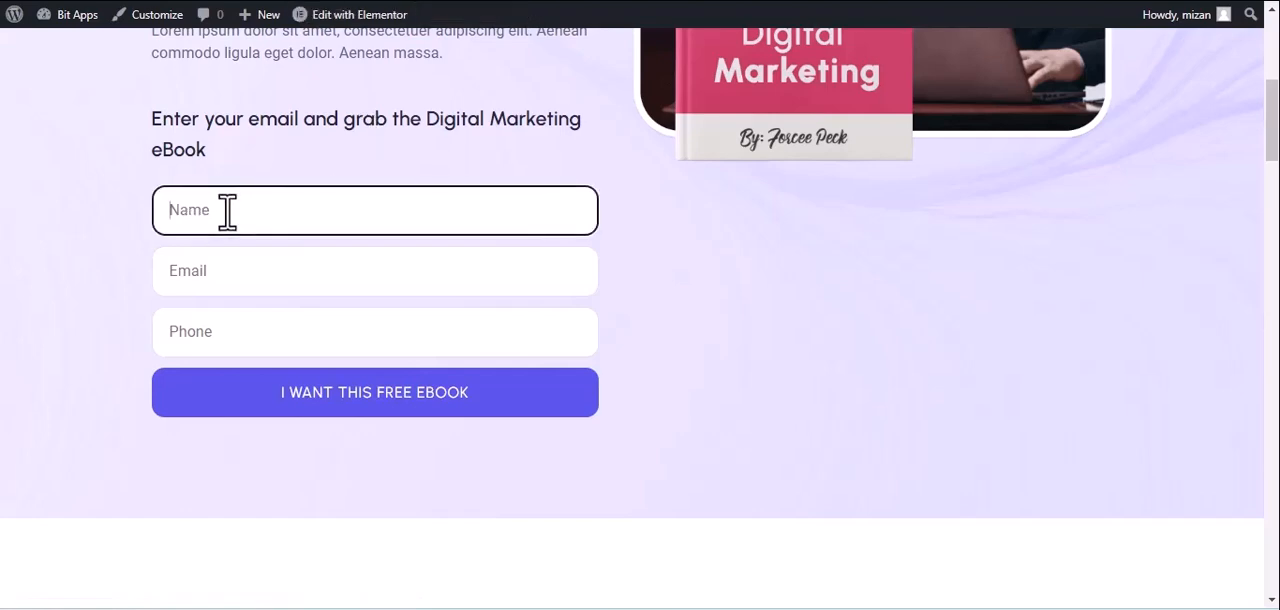
type("Bit integrations")
left_click(281, 277)
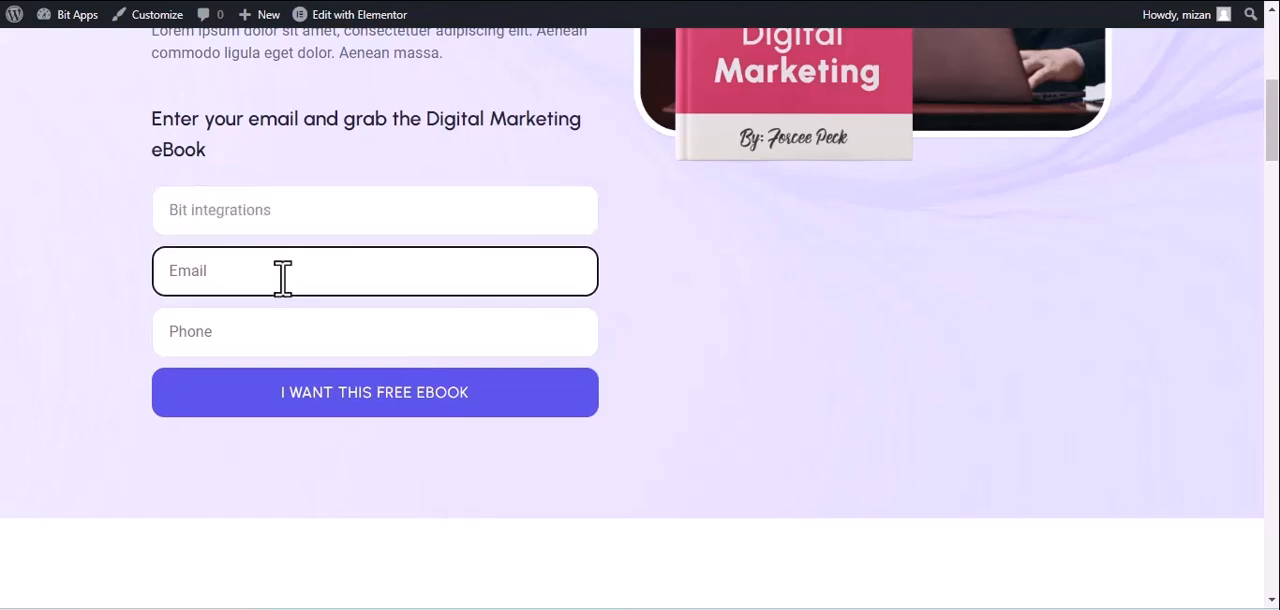
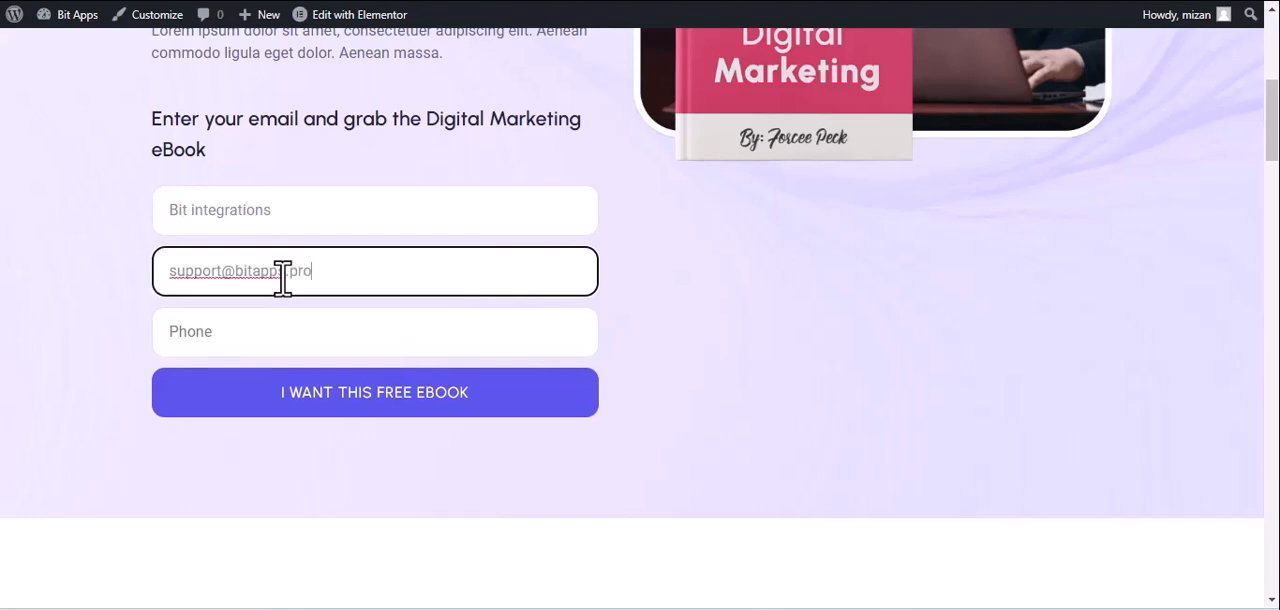
left_click(399, 340)
type("4444")
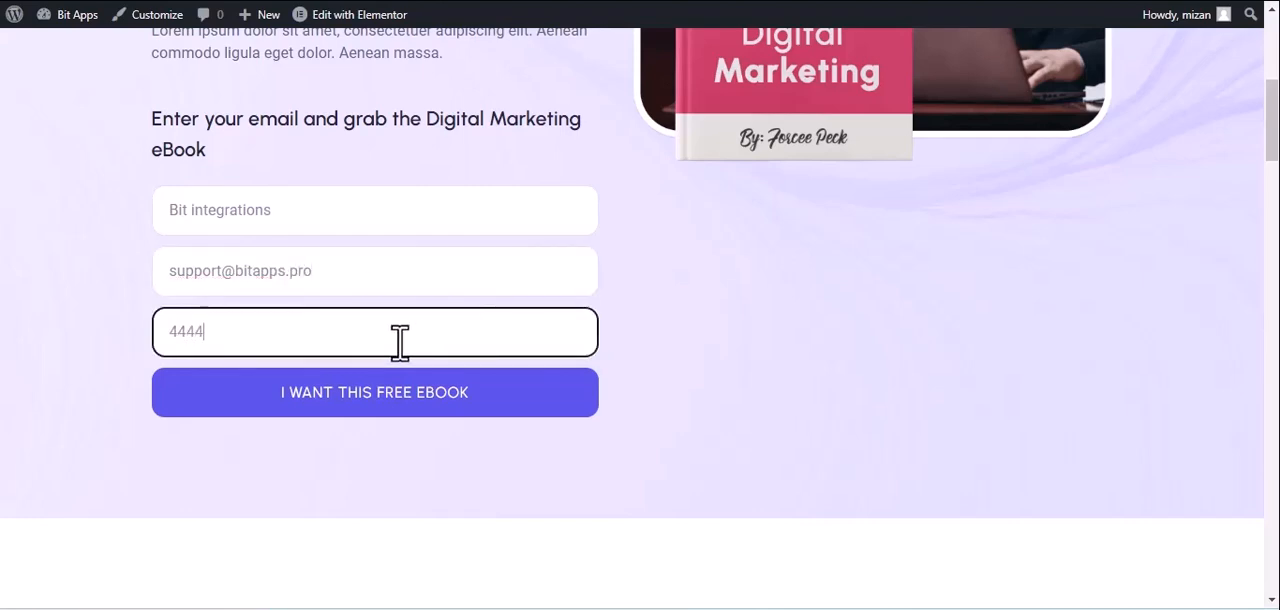
type("555666")
left_click(404, 408)
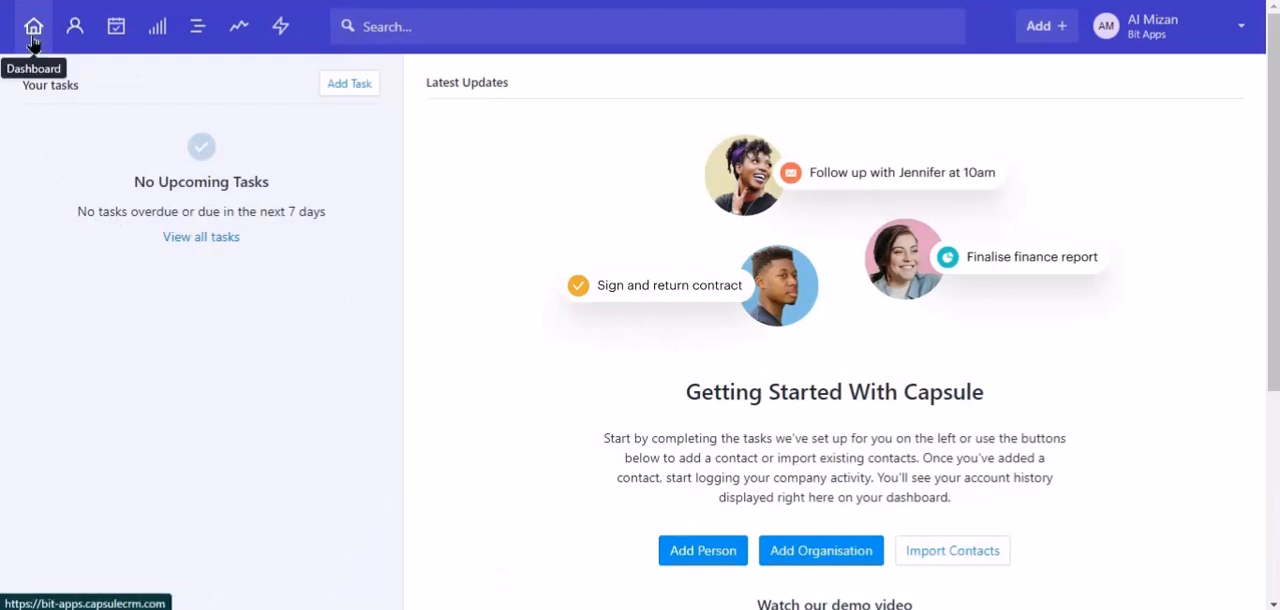
Switch to Capsule and open its People & Organisations list.
left_click(85, 35)
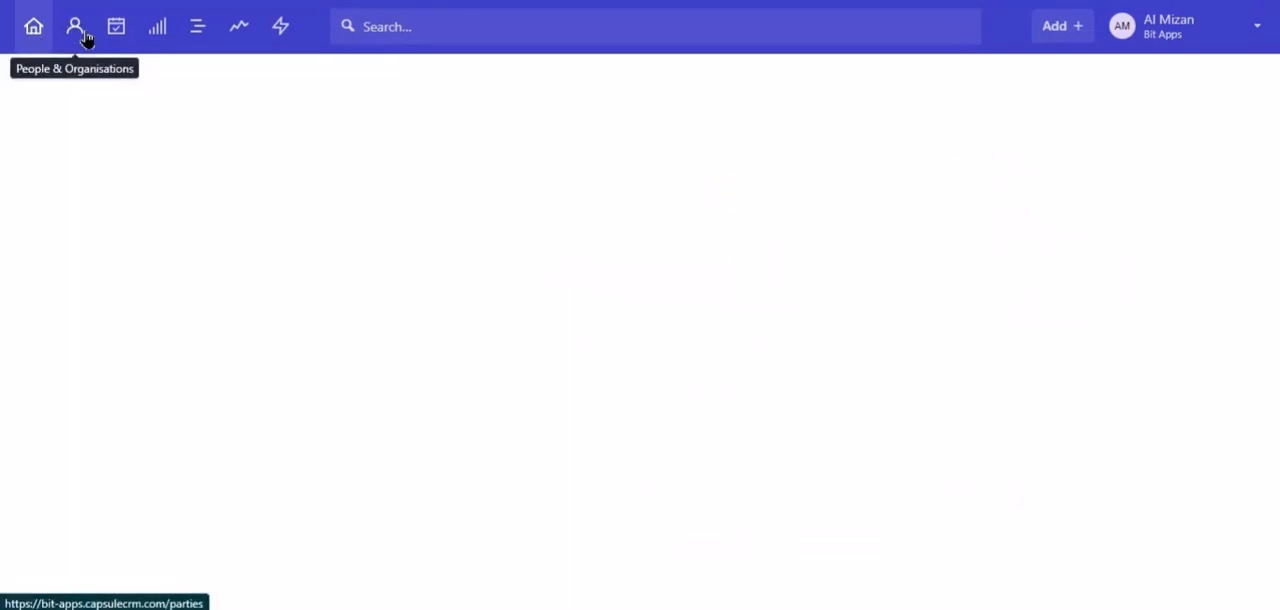